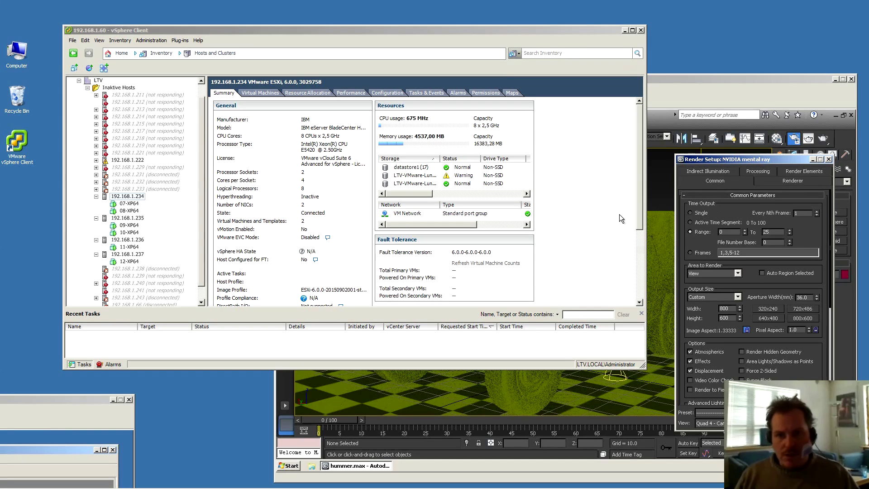
Examine the hardware and resource summaries of hosts 192.168.1.235 and 192.168.1.236 and of virtual machines 07-XP64 to 11-XP64.
drag(489, 29, 489, 15)
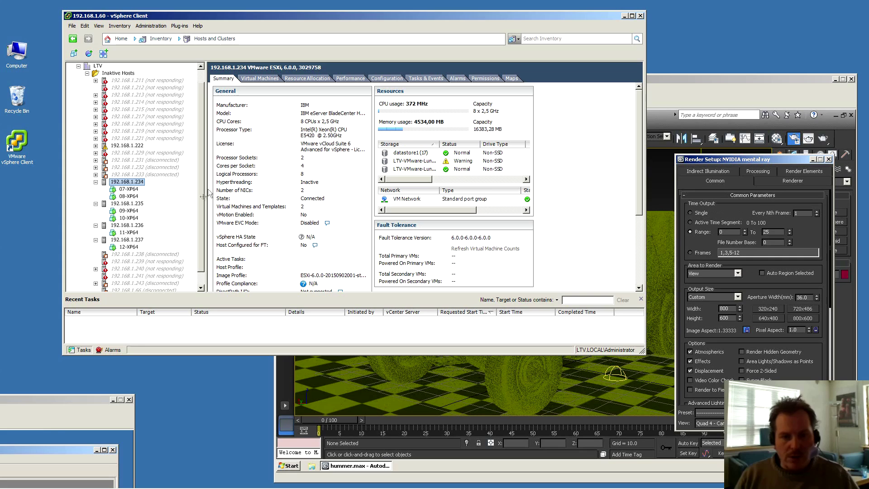
click(130, 190)
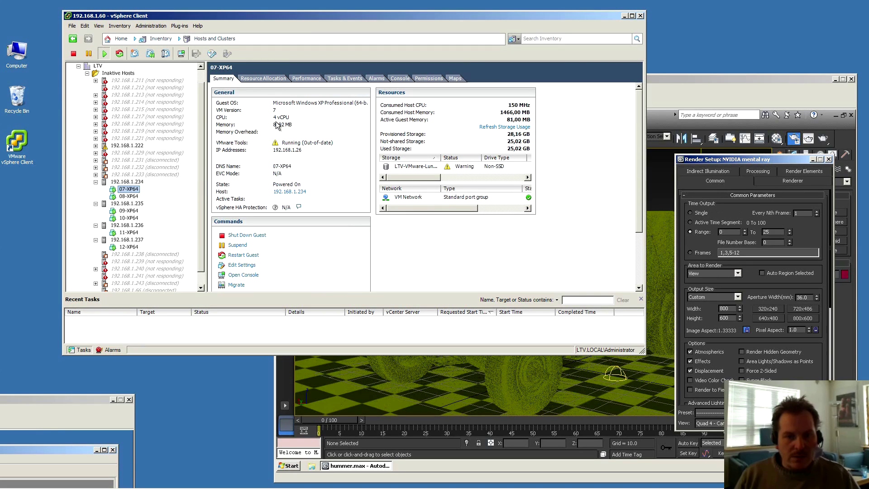
click(122, 196)
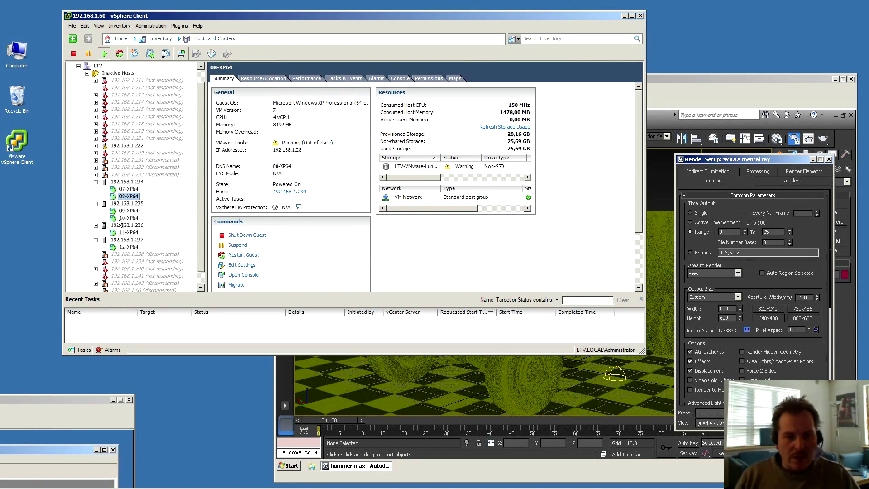
click(123, 204)
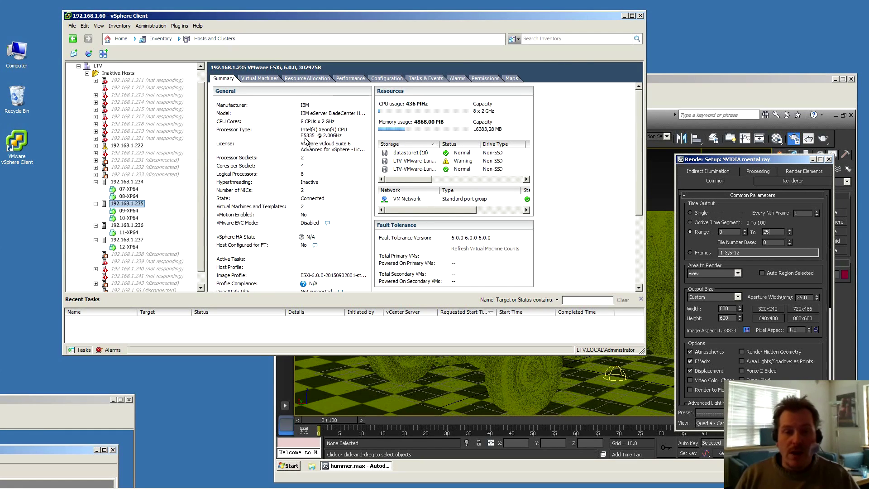
click(129, 210)
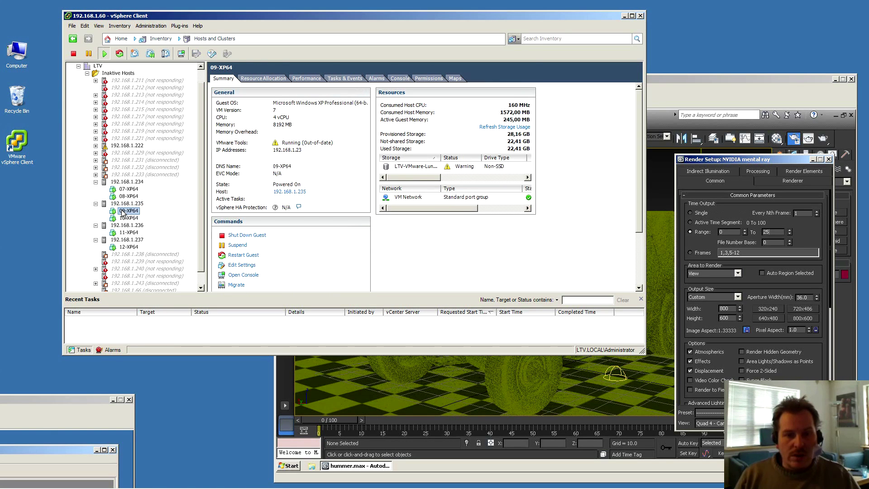
click(127, 219)
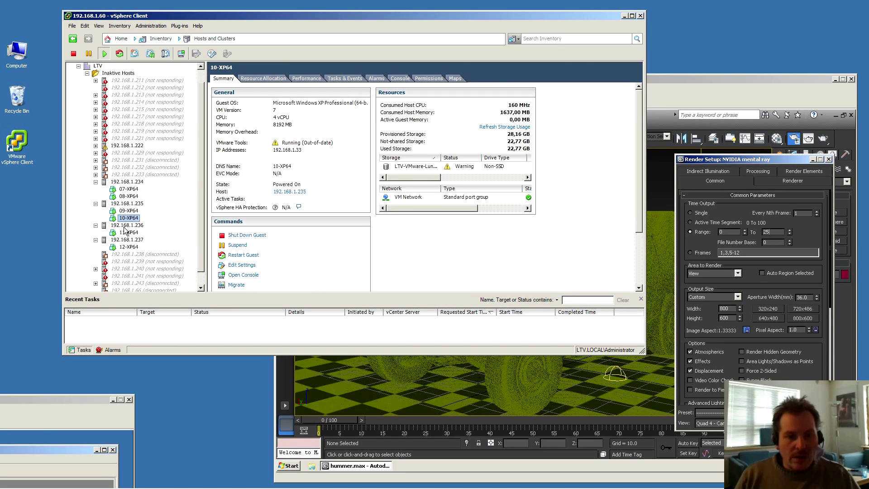
click(123, 226)
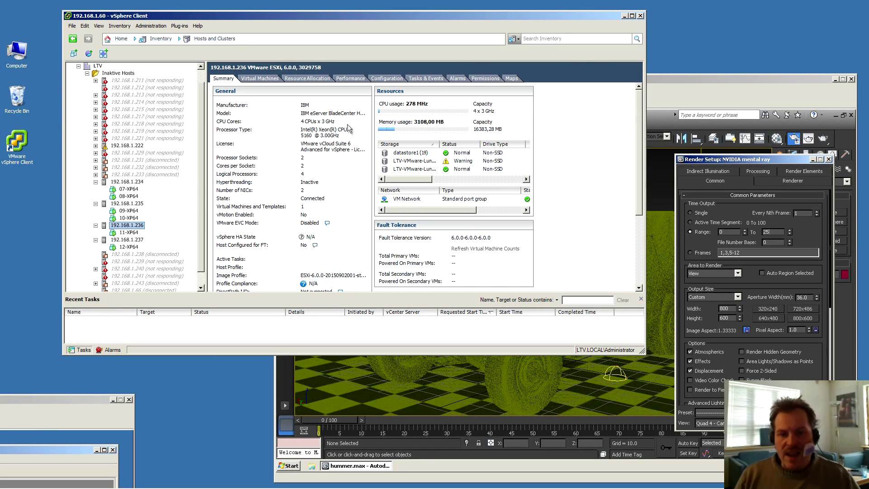
click(129, 232)
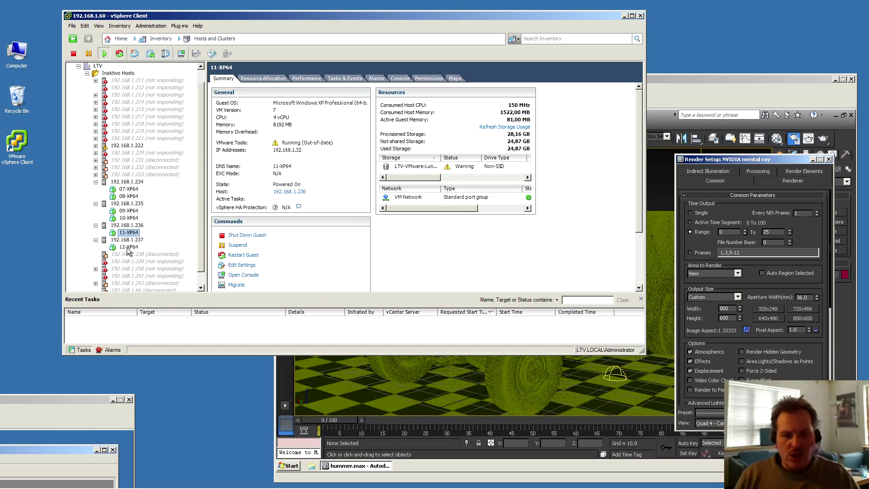
click(129, 204)
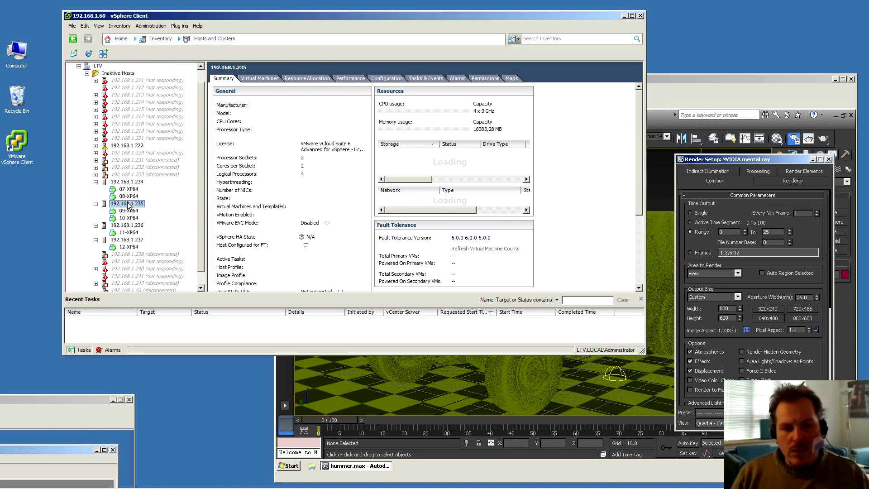
click(125, 226)
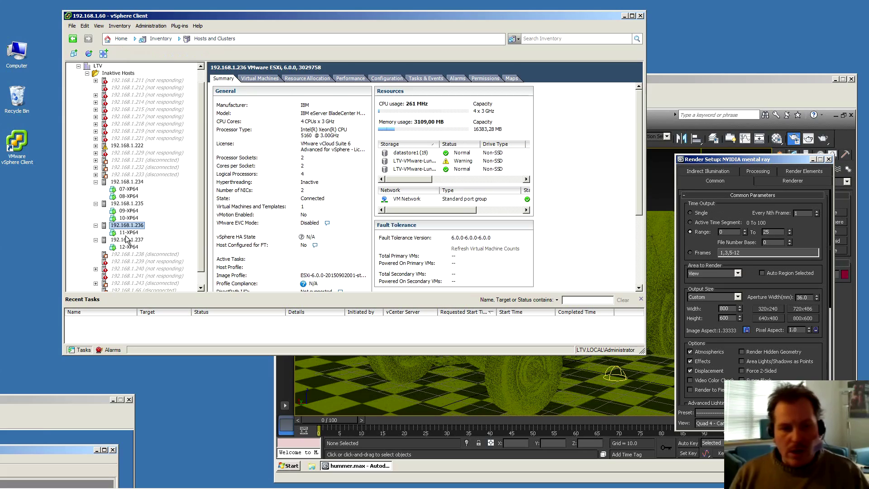
Switch to the 3ds Max virtual machine and set the end of the render frame range to 23.
click(689, 82)
drag(689, 82, 675, 58)
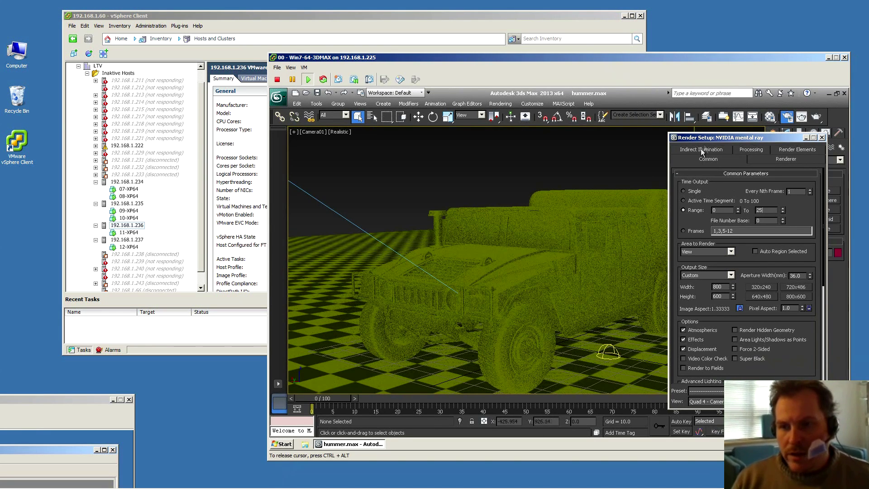
drag(700, 139, 704, 147)
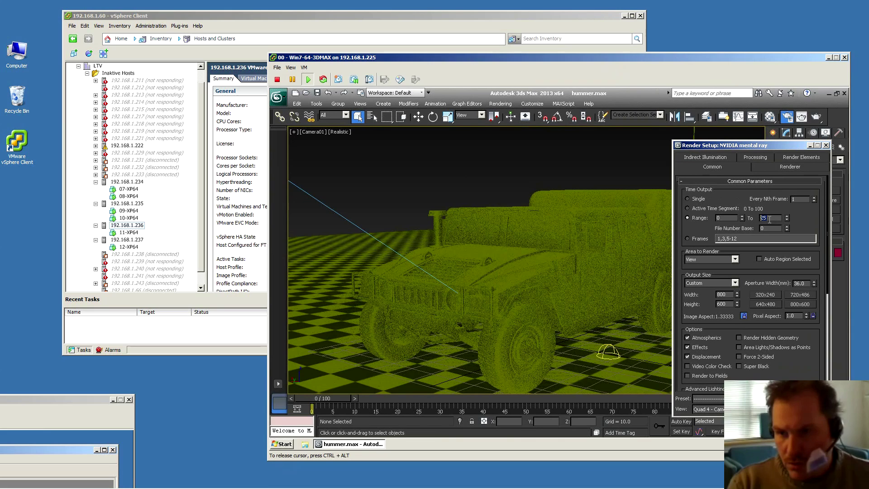
text(3)
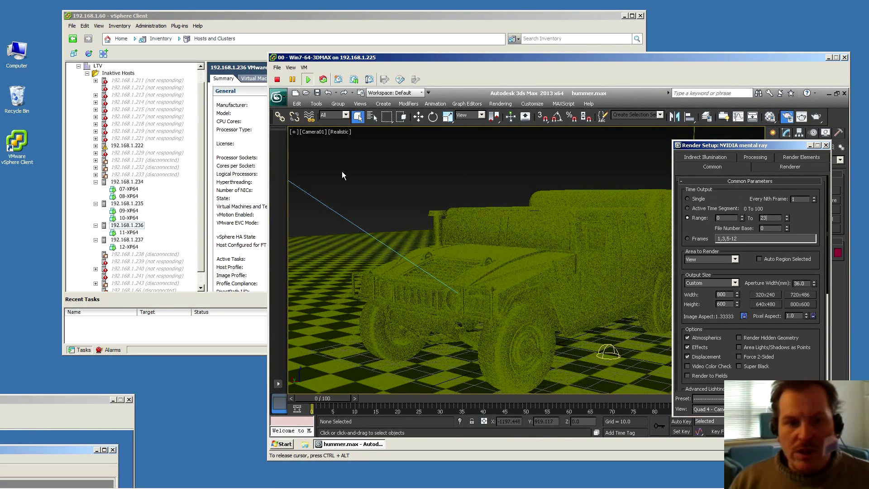
Switch to the vSphere Client and review the summaries of the render virtual machines from 07-XP64 to 12-XP64.
click(120, 196)
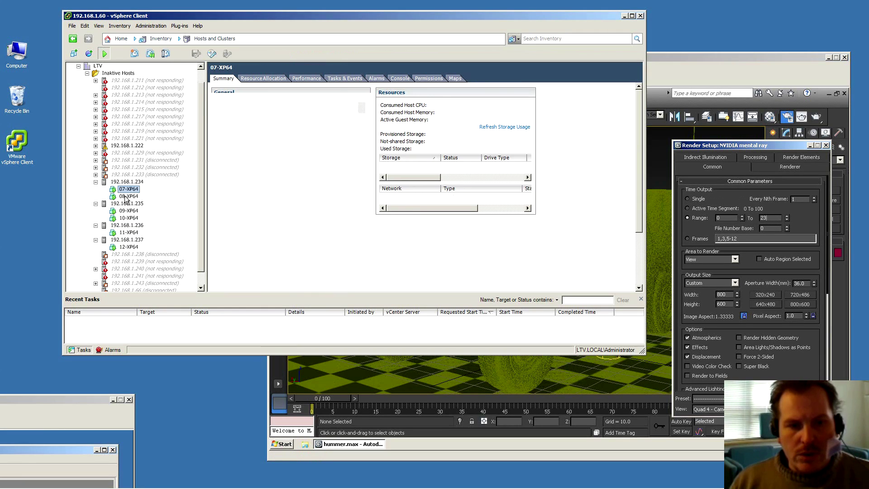
click(124, 211)
click(126, 218)
click(127, 232)
click(127, 245)
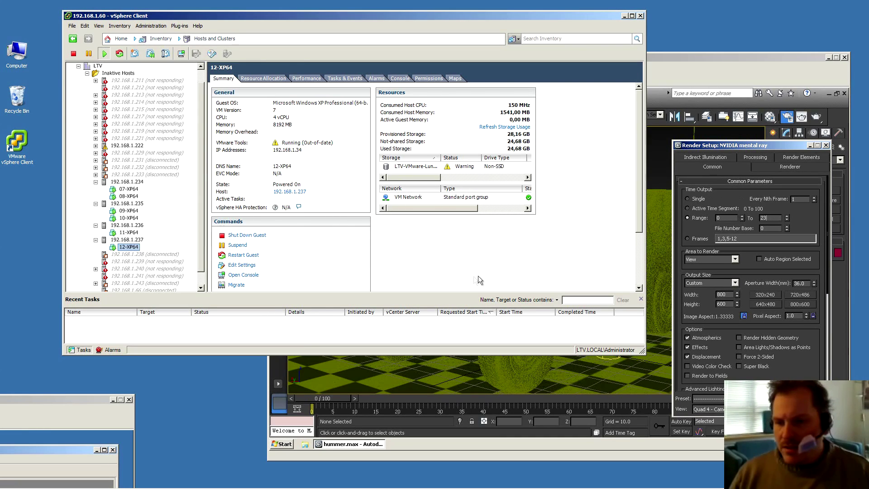
Return to 3ds Max, start the network render of the hummer scene and name the job hummer6.
click(781, 146)
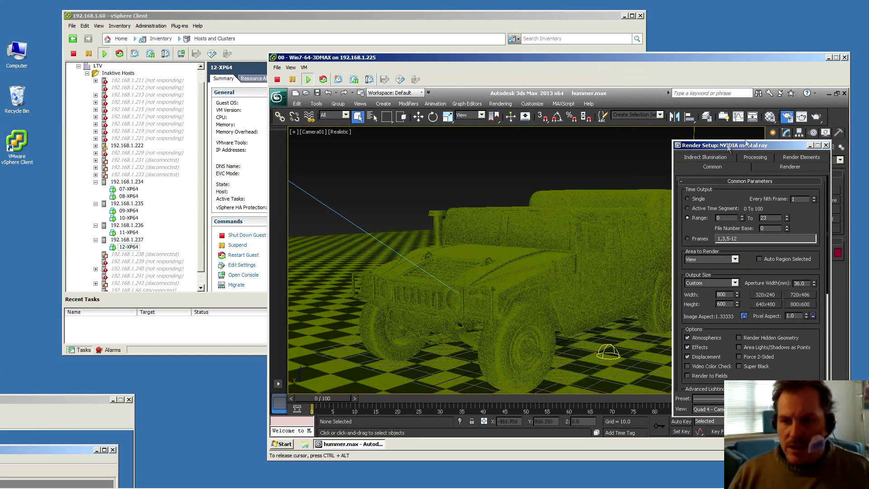
drag(771, 149, 765, 119)
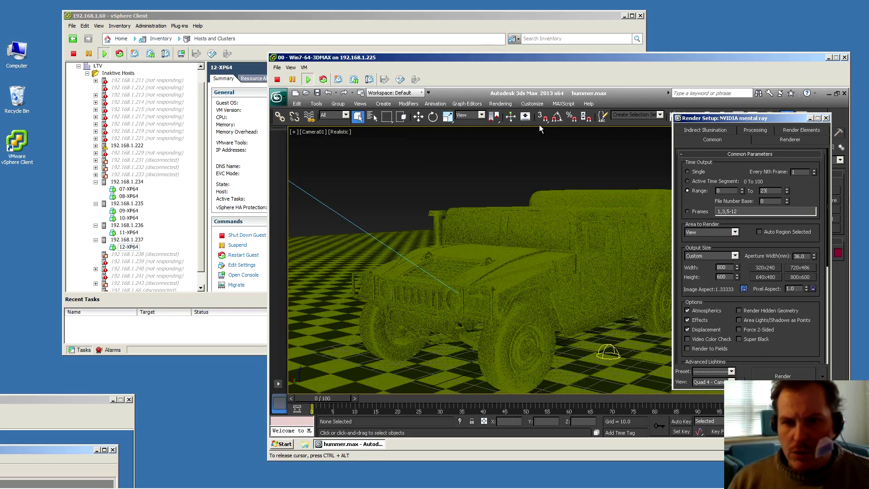
mouse_move(542, 56)
mouse_down()
mouse_move(547, 50)
mouse_move(550, 64)
mouse_up()
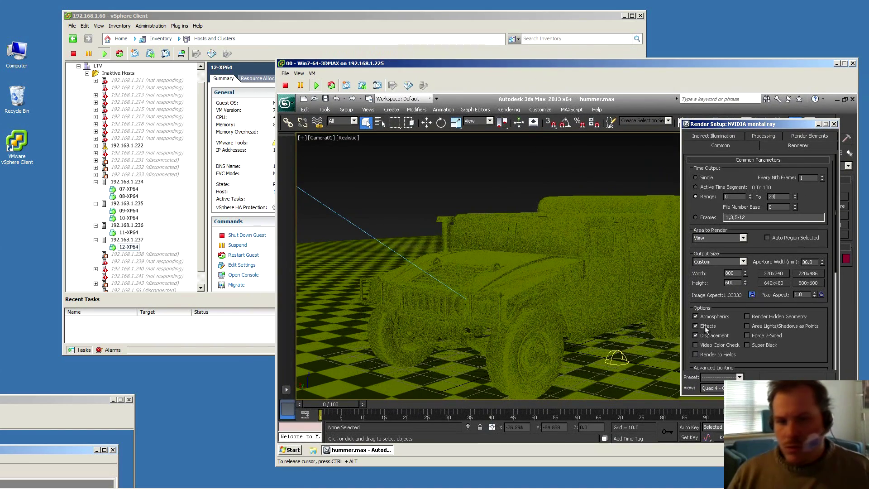
key(ctrl+alt)
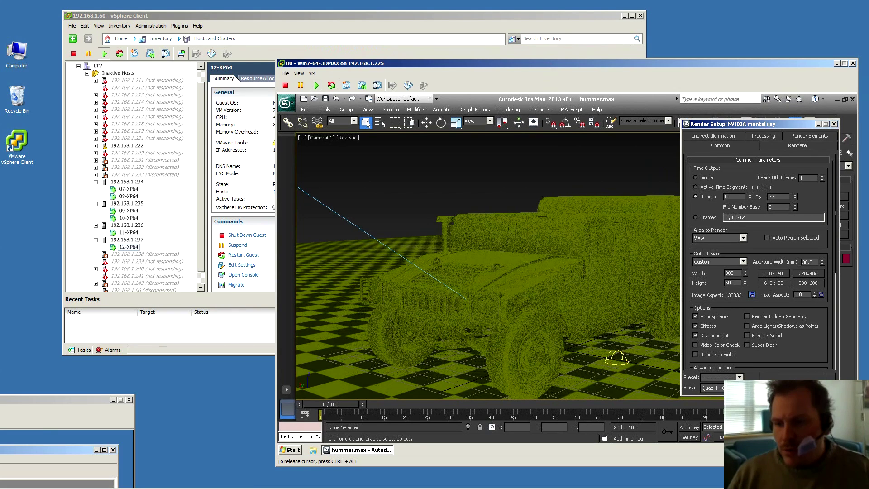
key(shift+q)
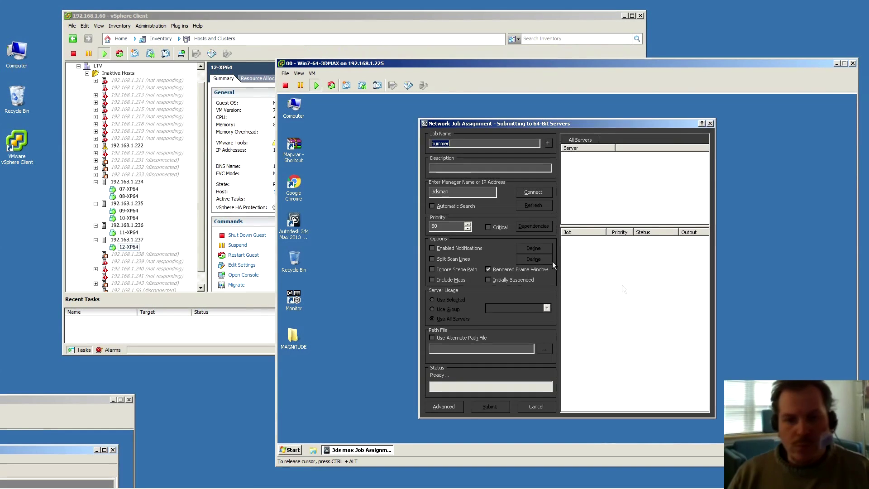
click(456, 144)
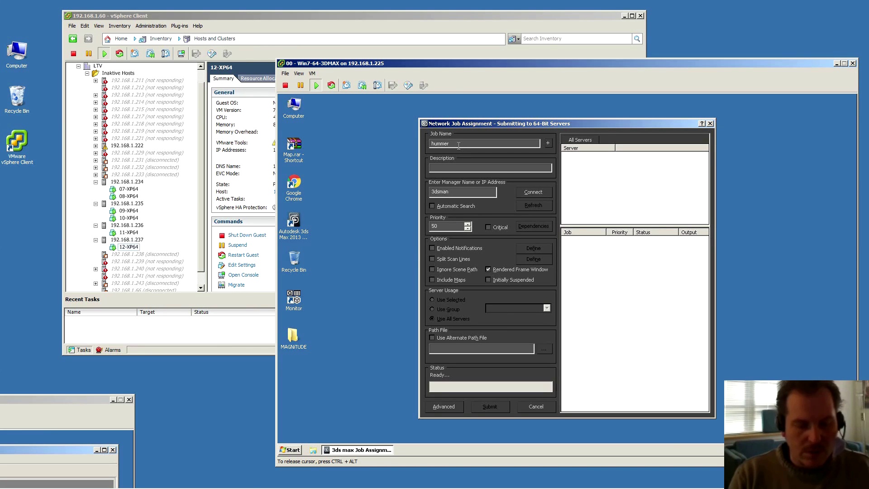
text(6)
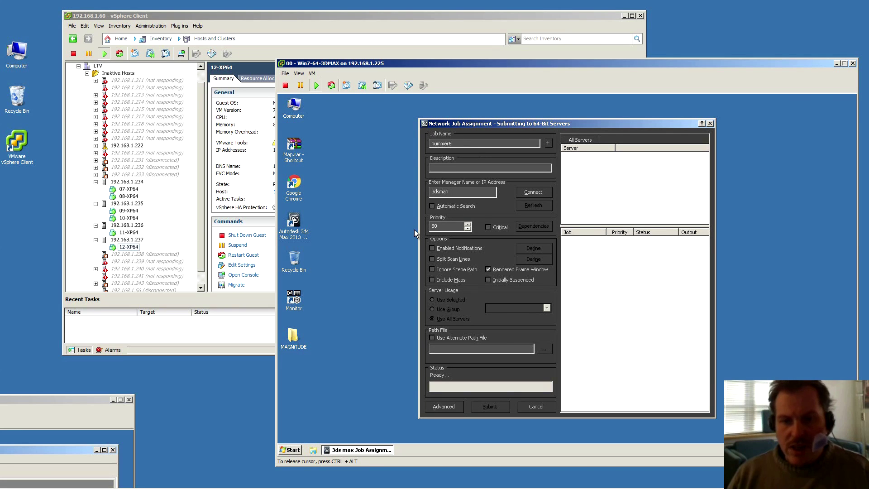
Switch to the Backburner Queue Monitor and check the status of render servers 07-xp64 to 12-xp64.
key(ctrl+alt)
drag(43, 402, 450, 29)
click(220, 339)
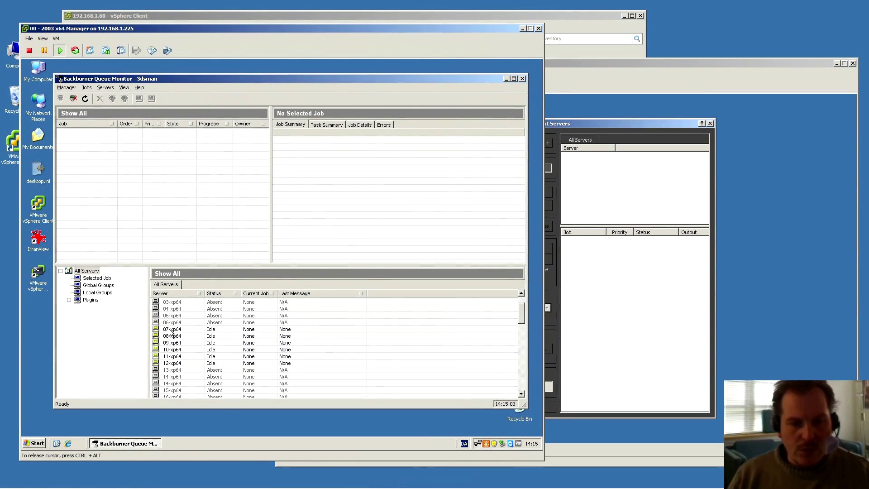
key(ctrl+alt)
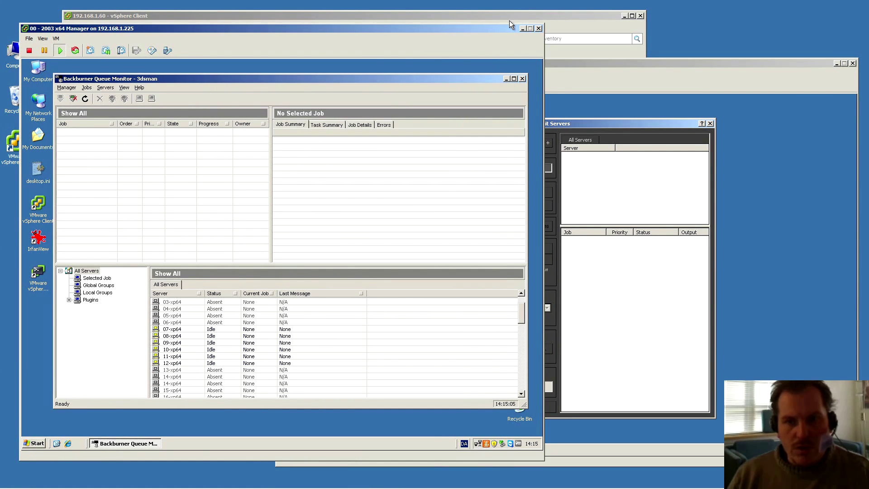
drag(507, 28, 501, 27)
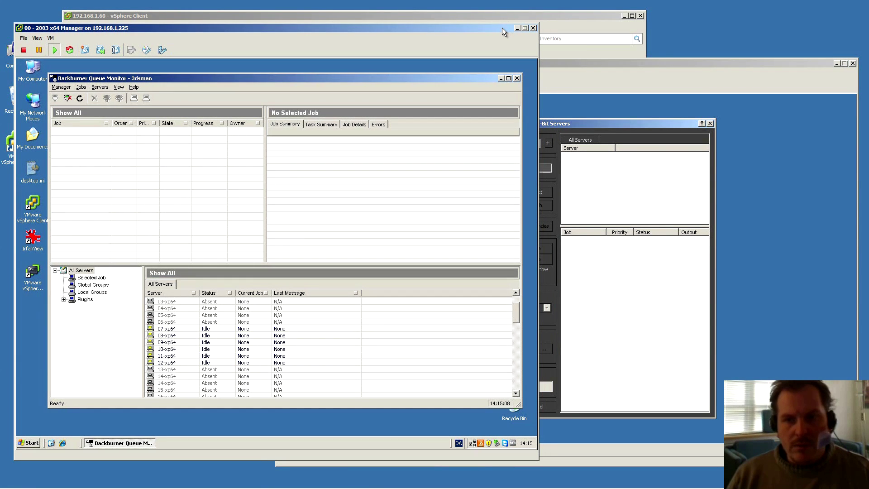
Back in the network job assignment, connect to the manager 3dsman and submit job hummer6 to all servers.
click(661, 64)
click(491, 211)
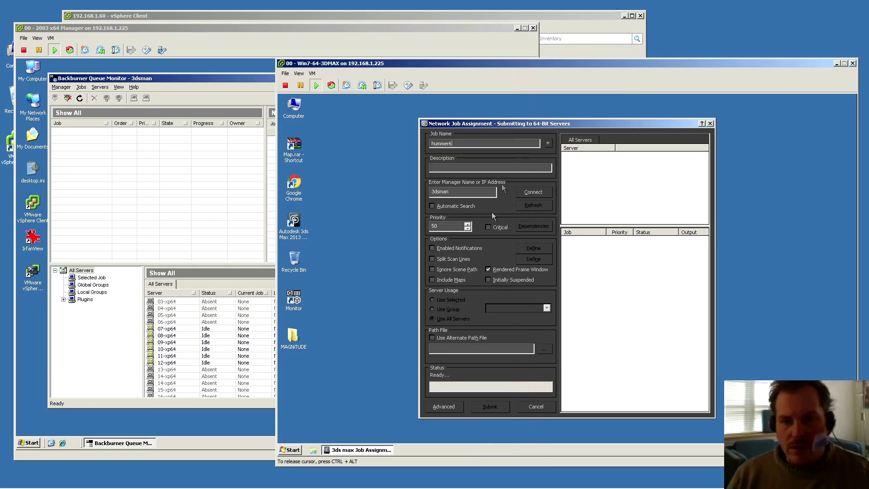
click(533, 193)
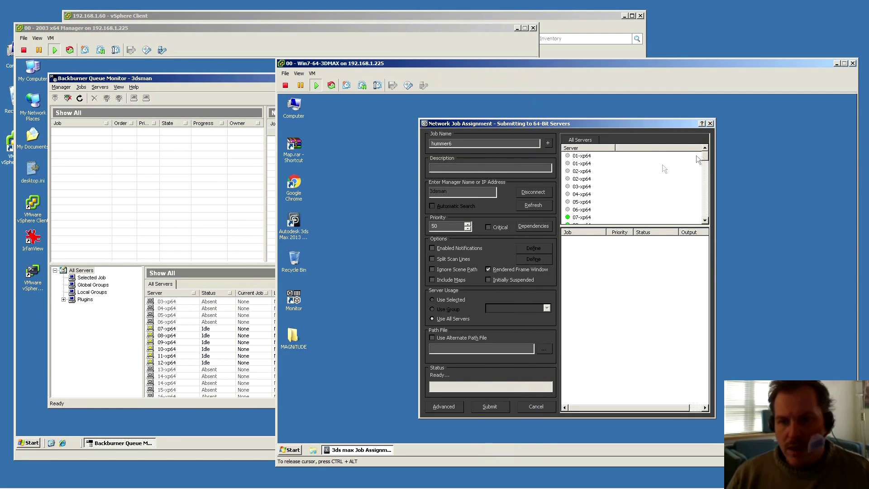
drag(704, 158, 707, 166)
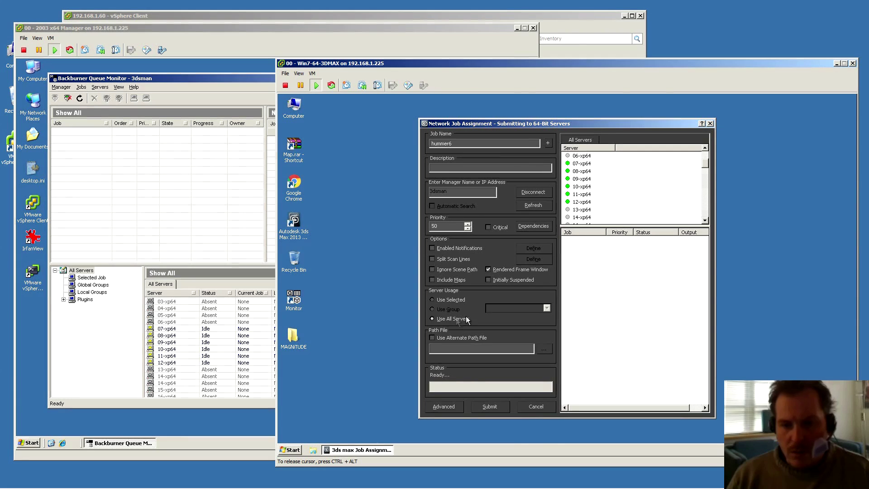
click(491, 408)
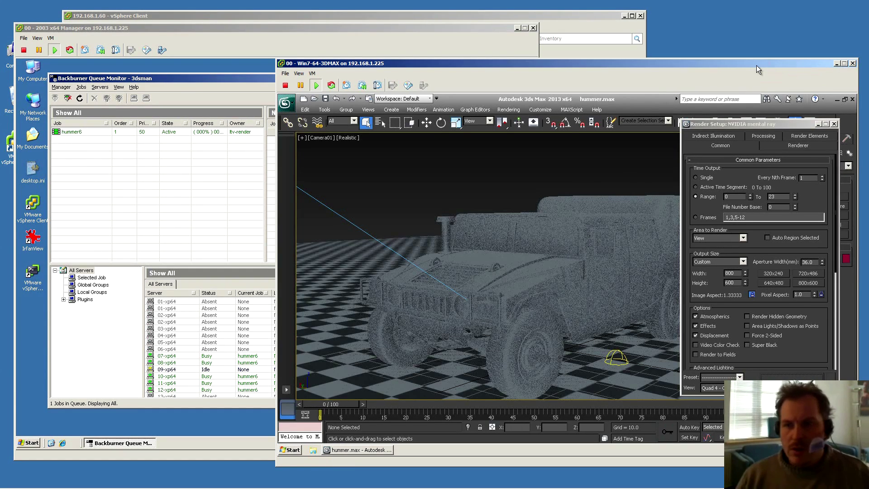
Bring the Backburner Queue Monitor into view and show the task summary of job hummer6.
drag(313, 63, 855, 407)
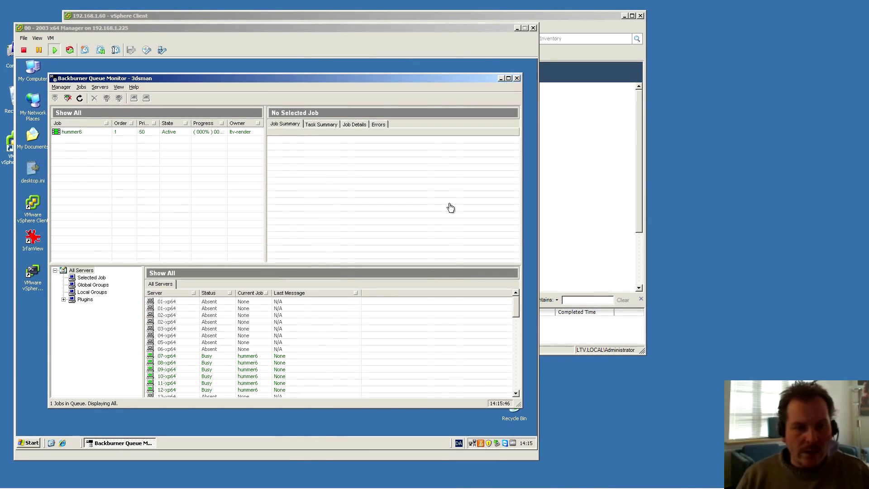
click(73, 133)
click(320, 127)
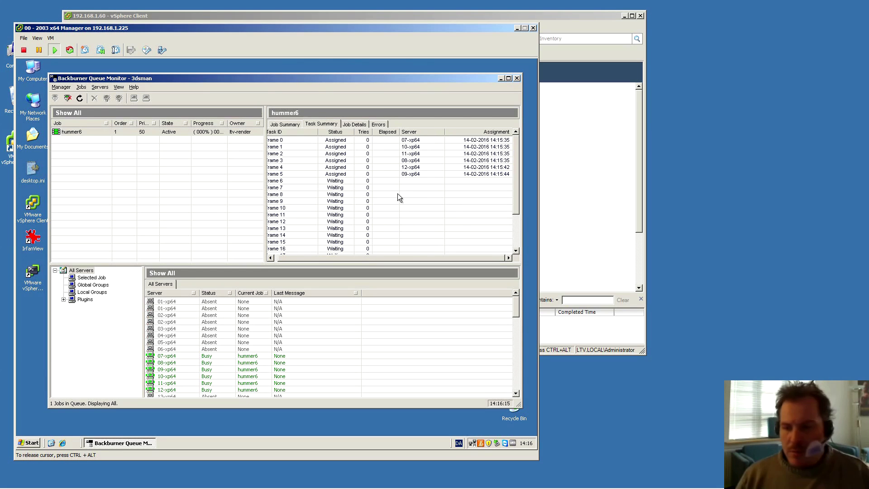
Switch to the vSphere Client, open the console of virtual machine 08-XP64 and dismiss its unused desktop icons notice.
mouse_move(210, 487)
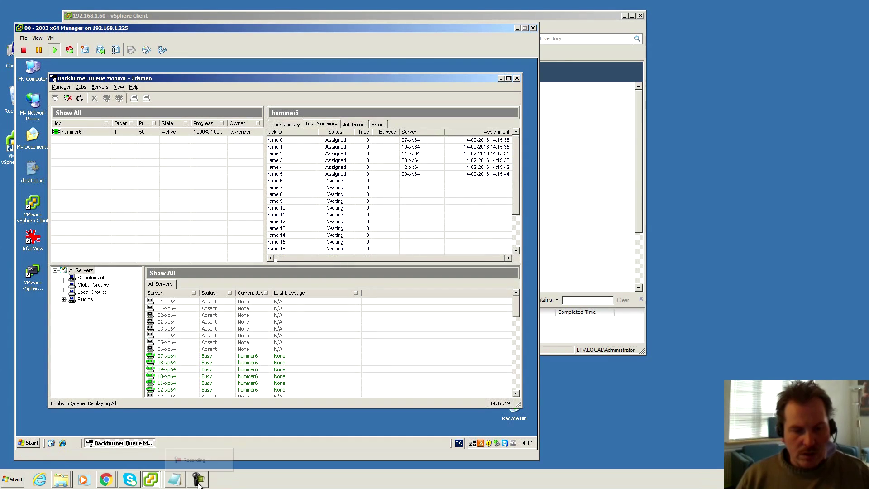
mouse_move(157, 486)
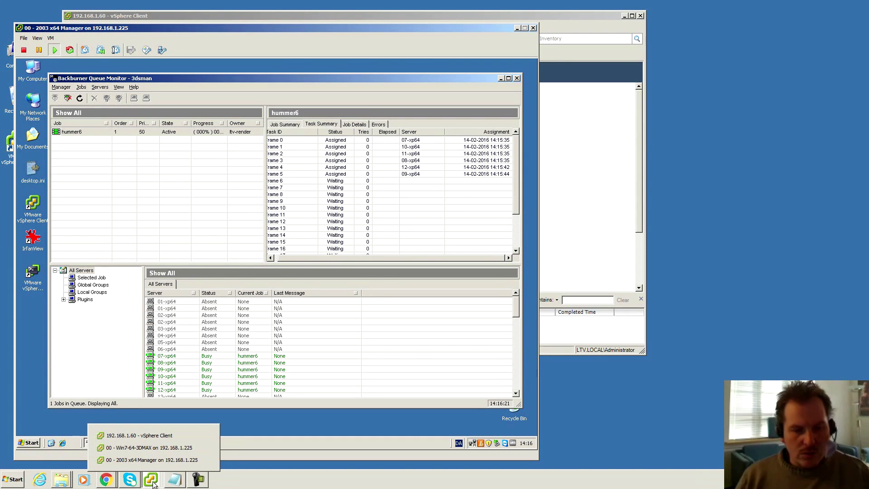
click(138, 435)
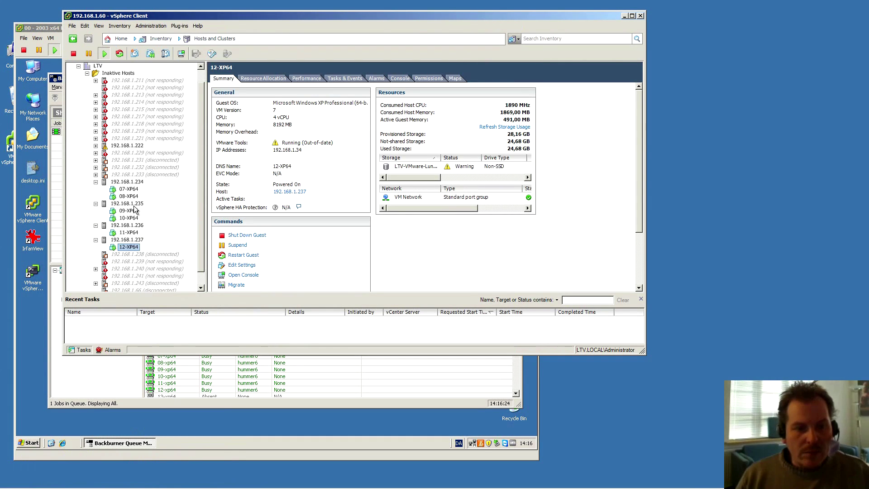
click(122, 196)
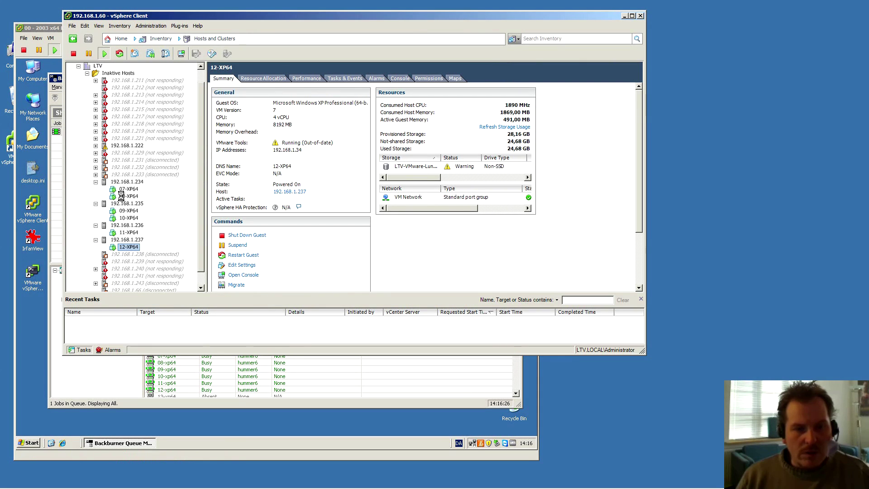
click(180, 54)
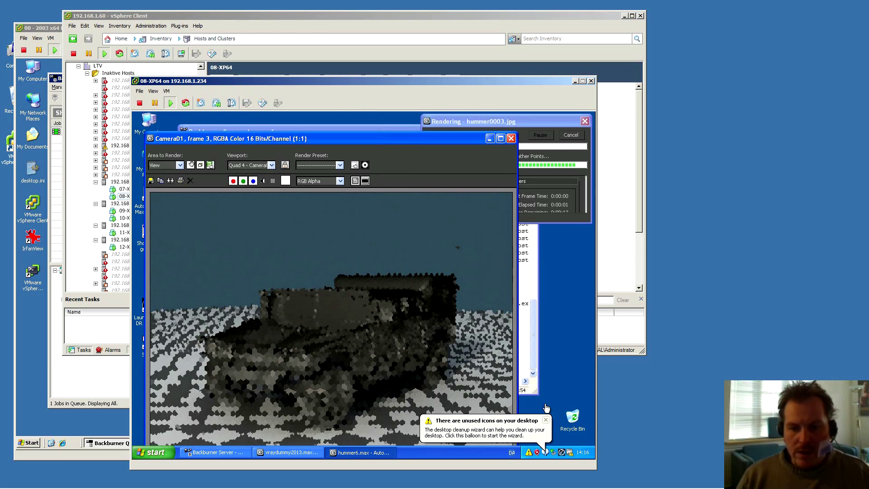
click(545, 420)
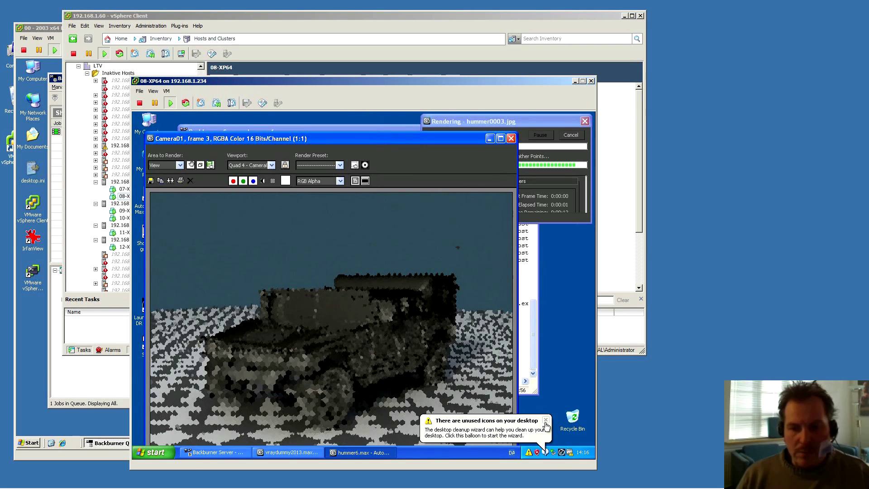
click(544, 420)
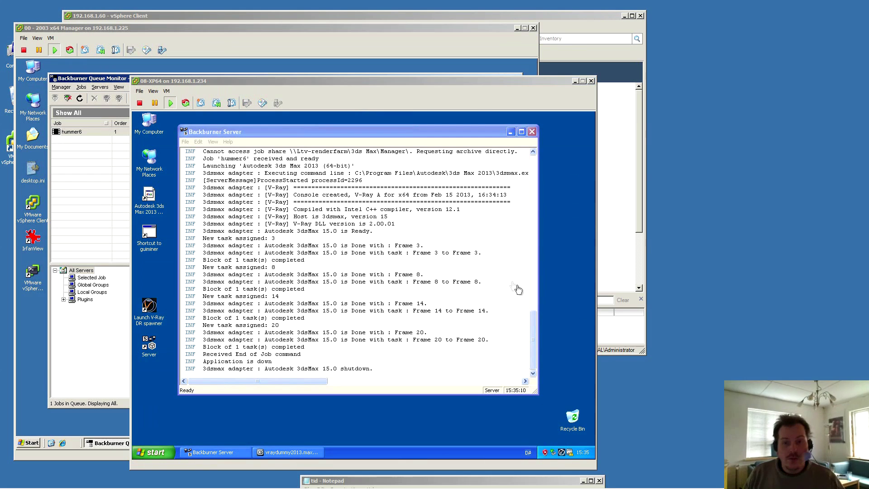
Close the 08-XP64 console and place the tid notes in Notepad beside the Backburner Queue Monitor.
drag(287, 82, 365, 59)
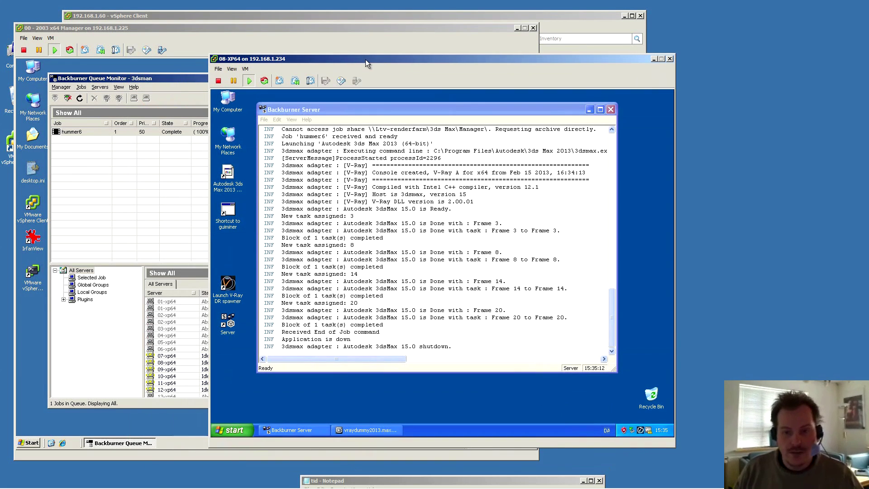
click(673, 58)
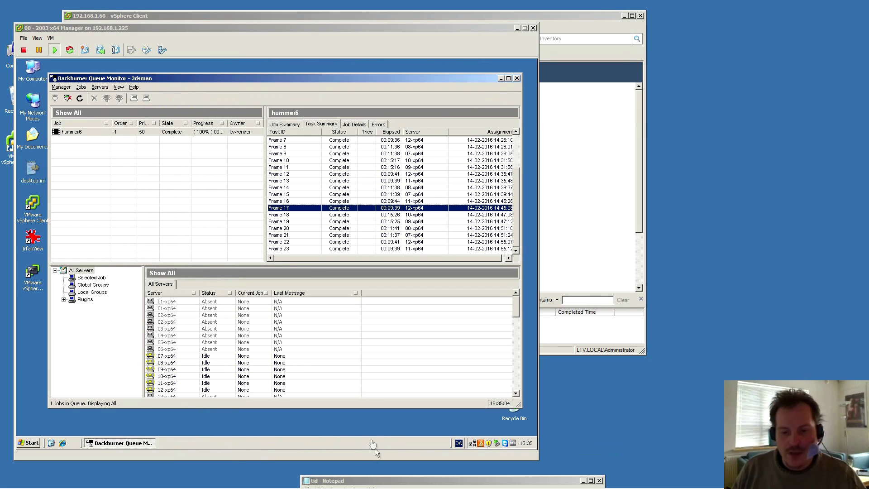
drag(376, 480, 626, 126)
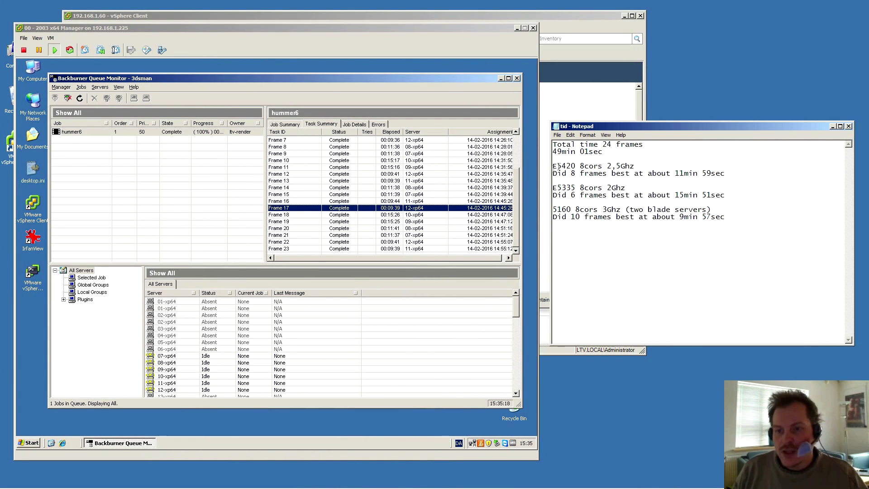
Review the notes on frame counts and best render times for the E5420, E5335 and 5160 servers.
drag(561, 166, 638, 166)
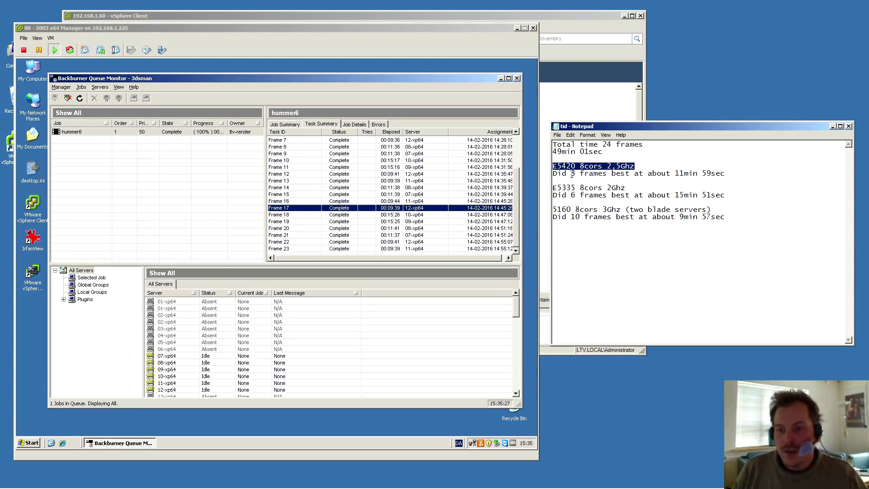
drag(570, 173, 579, 173)
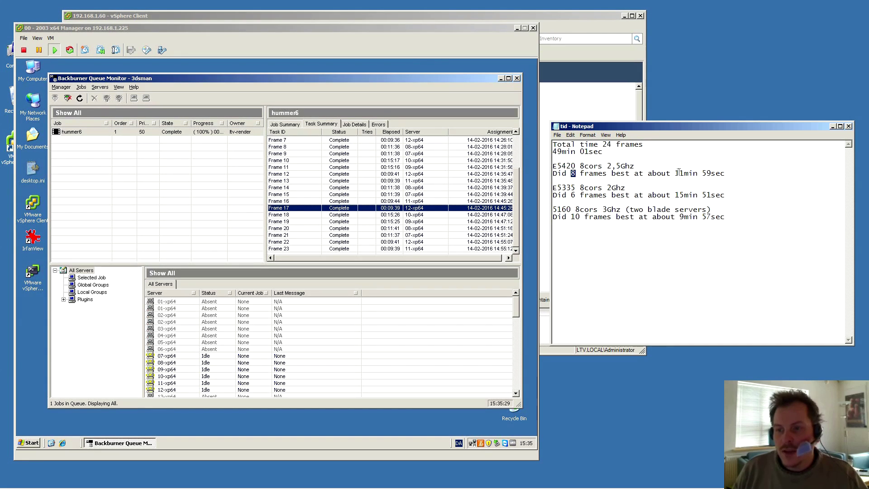
drag(676, 172, 708, 173)
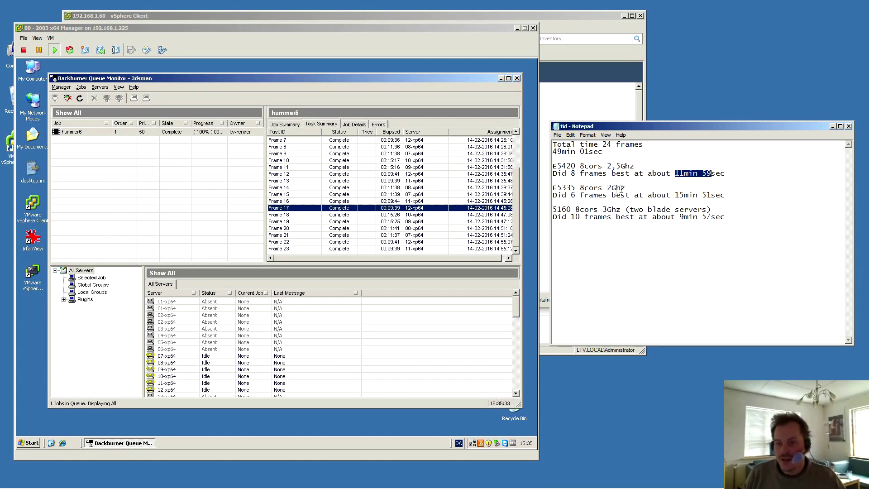
drag(553, 187, 622, 187)
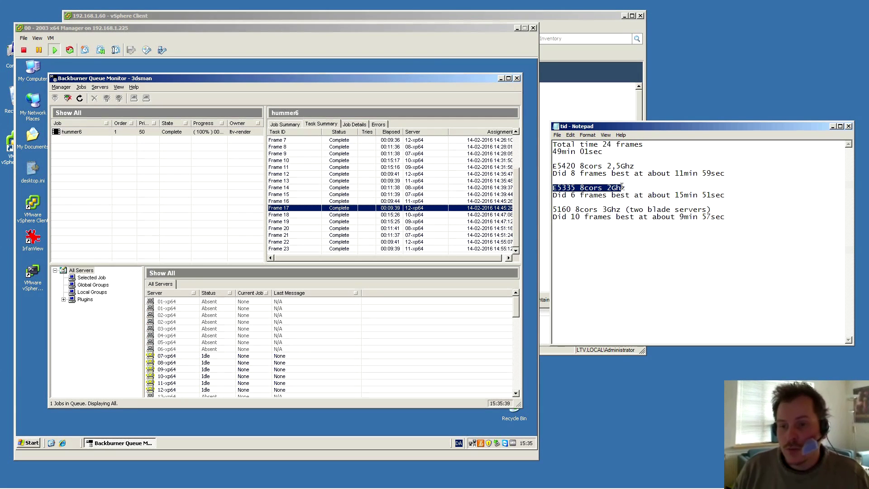
double_click(572, 195)
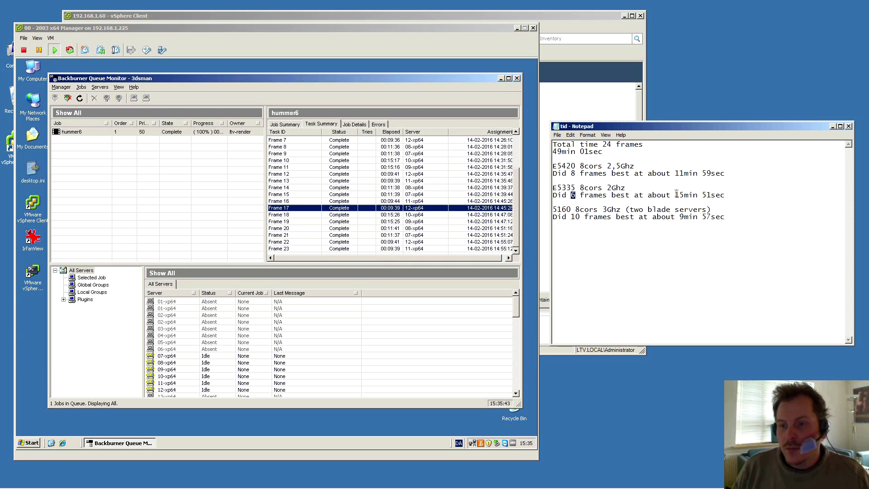
drag(676, 195, 713, 195)
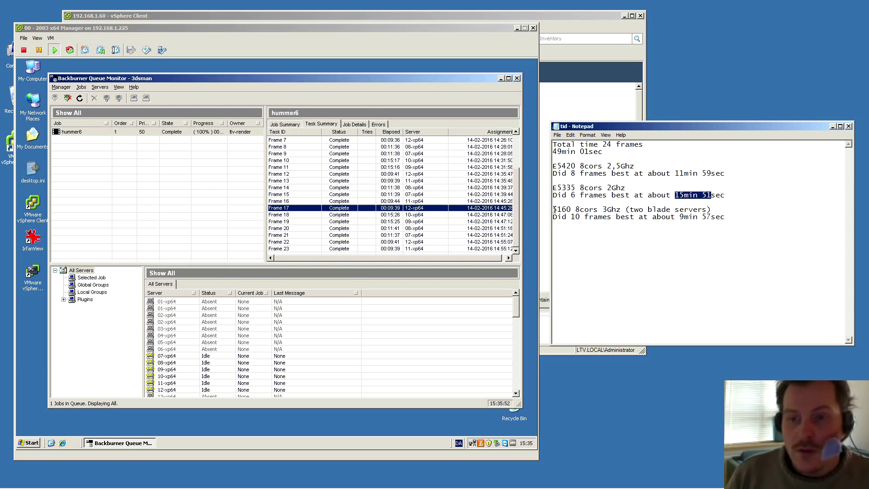
drag(629, 209, 706, 209)
drag(554, 209, 624, 209)
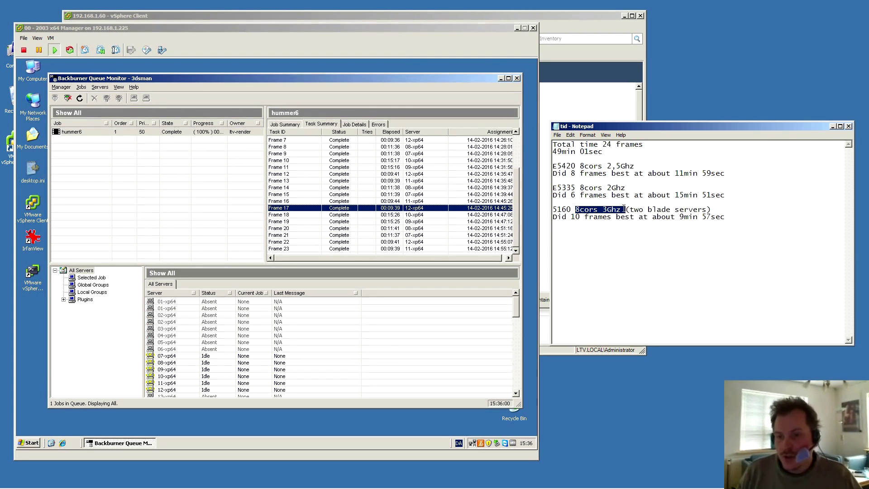
drag(571, 217, 581, 217)
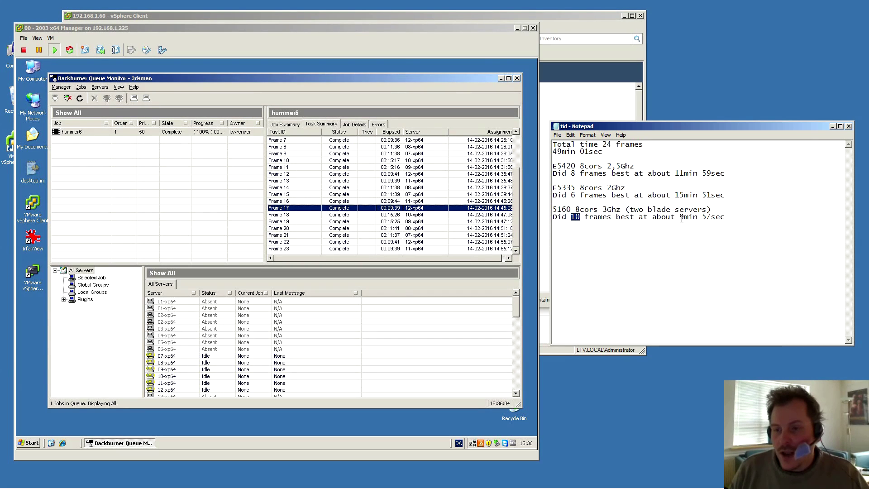
drag(681, 218, 711, 218)
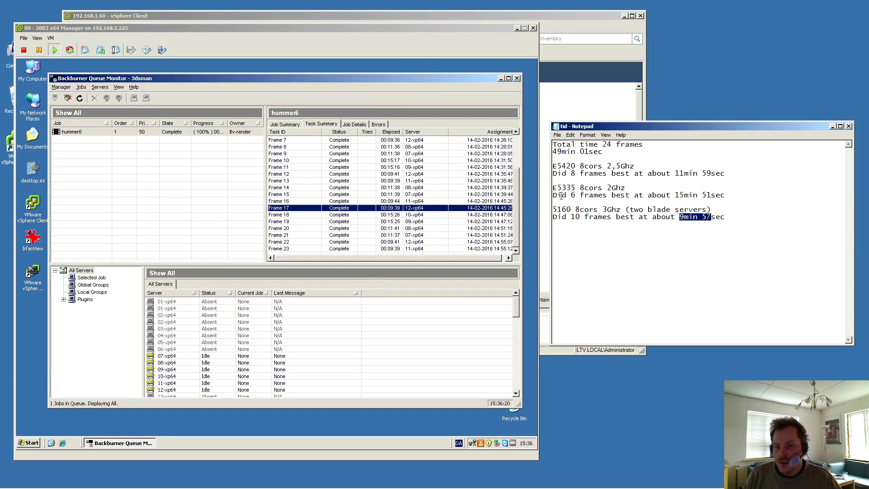
drag(553, 197, 726, 194)
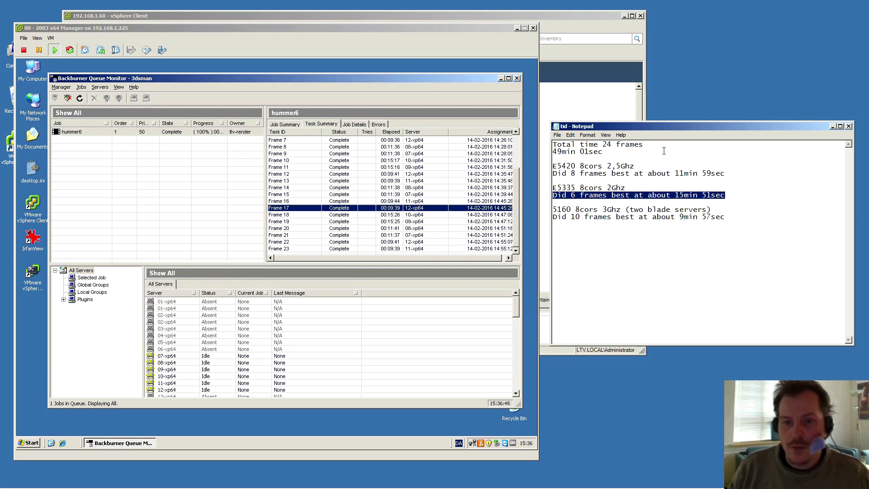
Return to the vSphere Client and shut down the guest system of virtual machine 12-XP64.
click(563, 17)
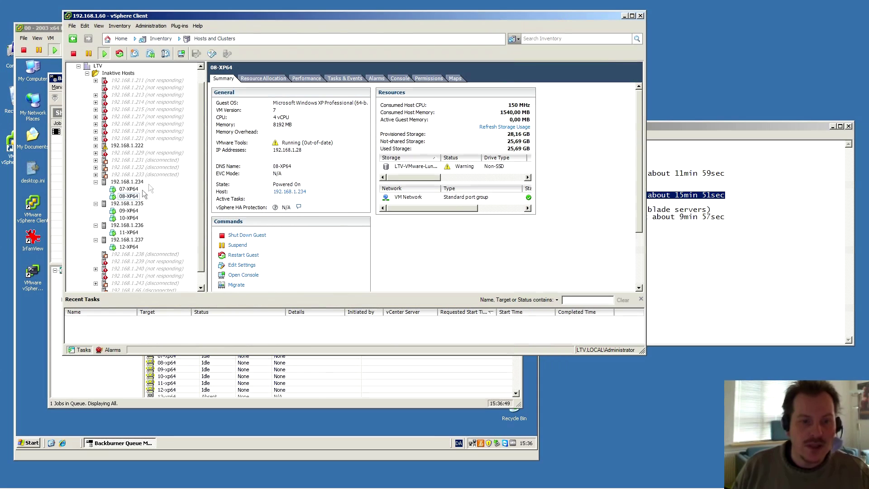
right_click(123, 248)
mouse_move(153, 250)
key(Right)
key(Down)
key(Down)
key(Down)
key(Return)
key(Return)
Shut down the guest system of virtual machine 11-XP64.
right_click(119, 230)
mouse_move(120, 232)
key(Right)
key(Down)
key(Down)
key(Down)
key(Return)
key(Return)
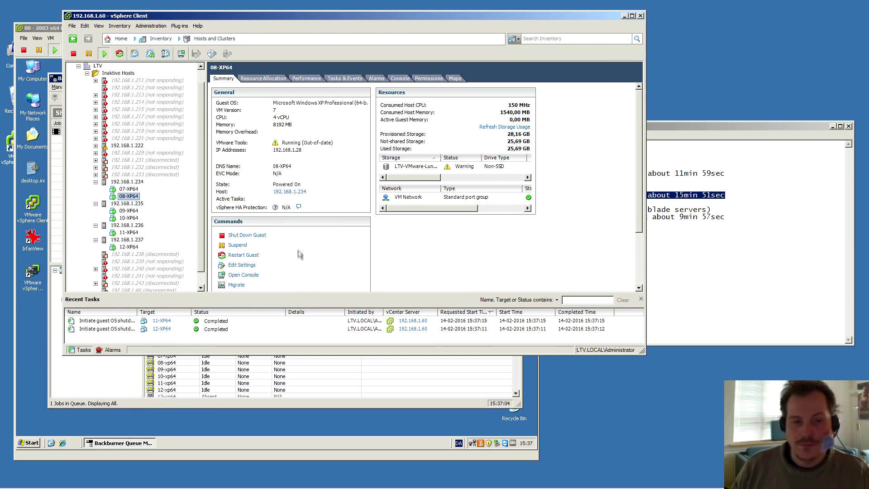
Shut down the two blade hosts 192.168.1.236 and 192.168.1.237.
right_click(135, 226)
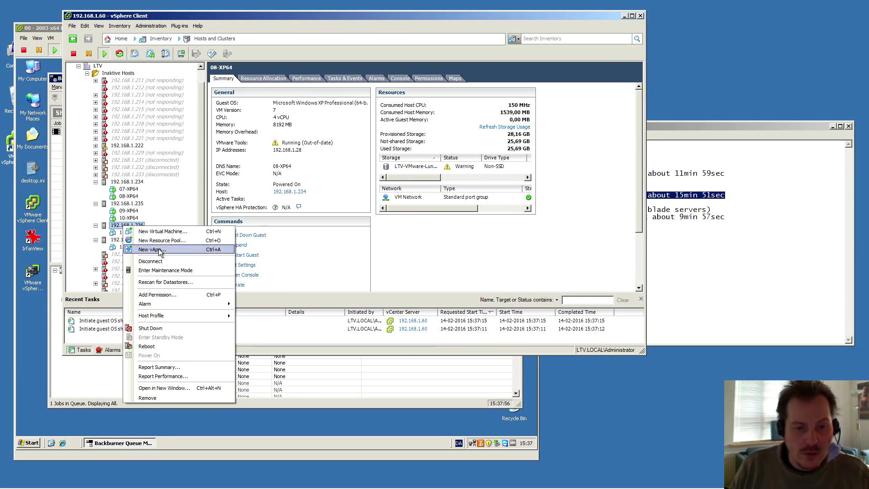
click(149, 328)
click(464, 247)
click(387, 211)
click(127, 239)
right_click(120, 239)
click(136, 340)
click(471, 250)
click(388, 210)
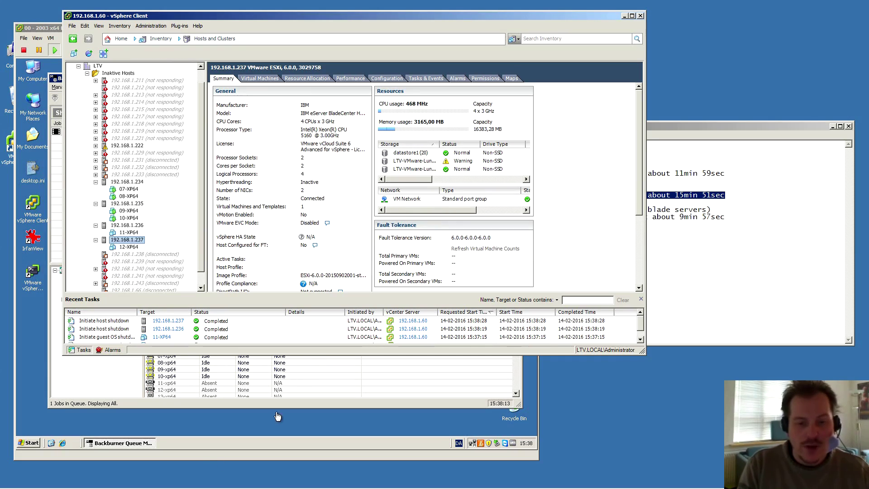
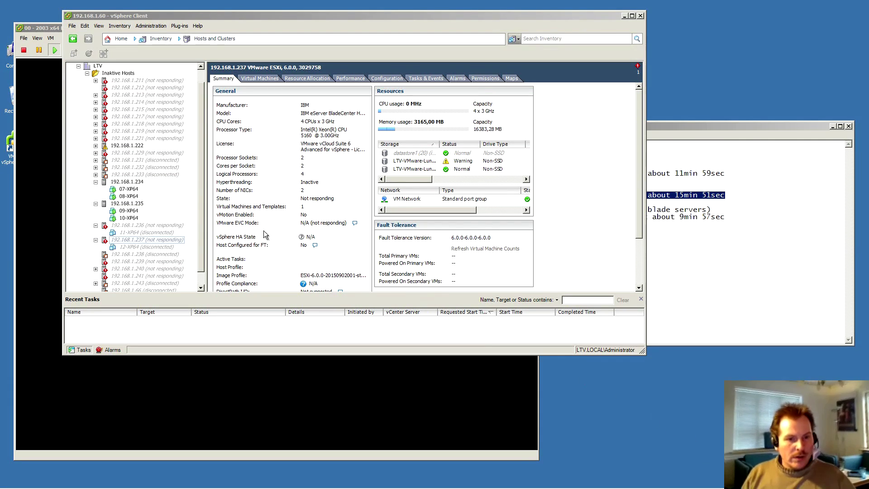
Check the summaries of hosts 192.168.1.236 and 192.168.1.237, and switch back to the Backburner Queue Monitor.
click(130, 228)
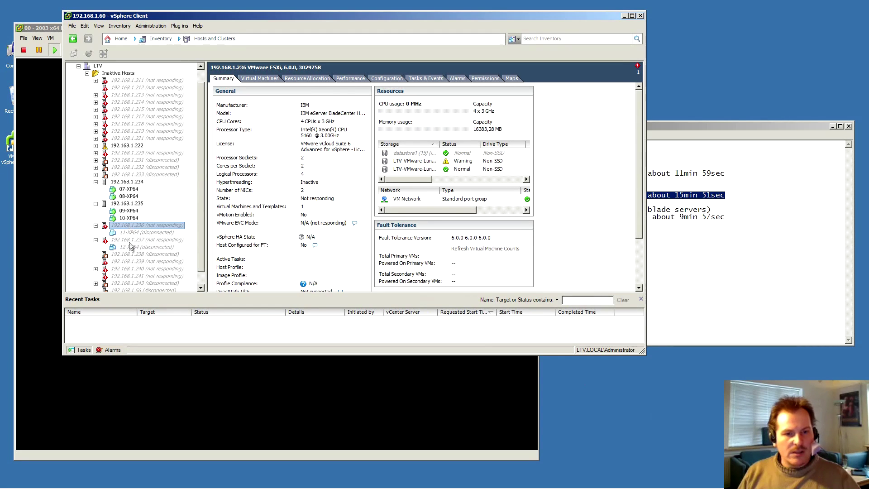
click(128, 240)
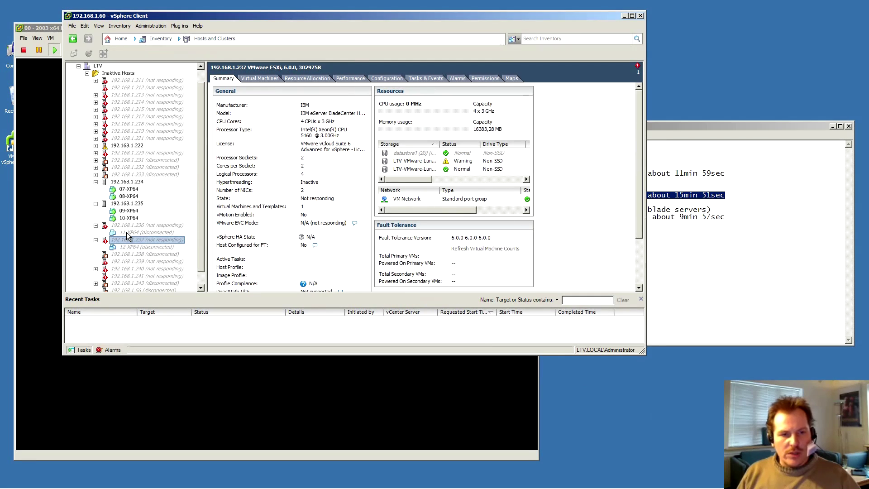
click(45, 177)
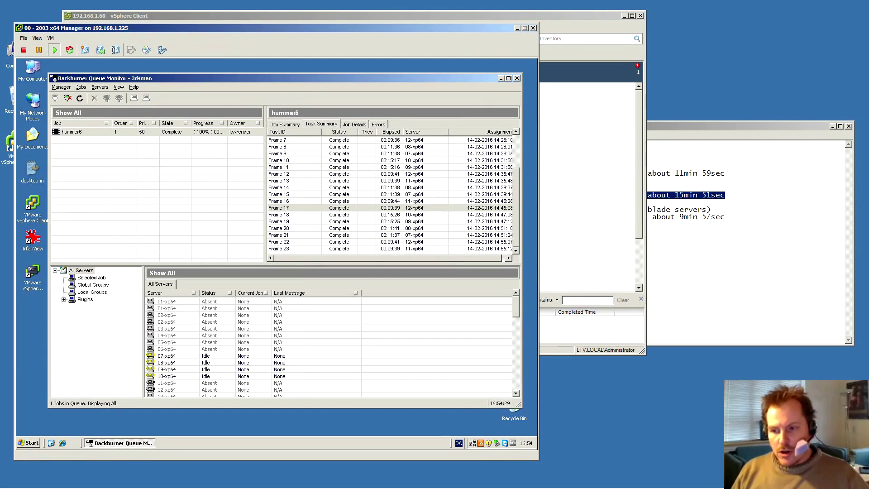
Switch to 3ds Max, start the network render of the hummer scene, name the job hummer8 and connect to manager 3dsman.
key(alt+Tab)
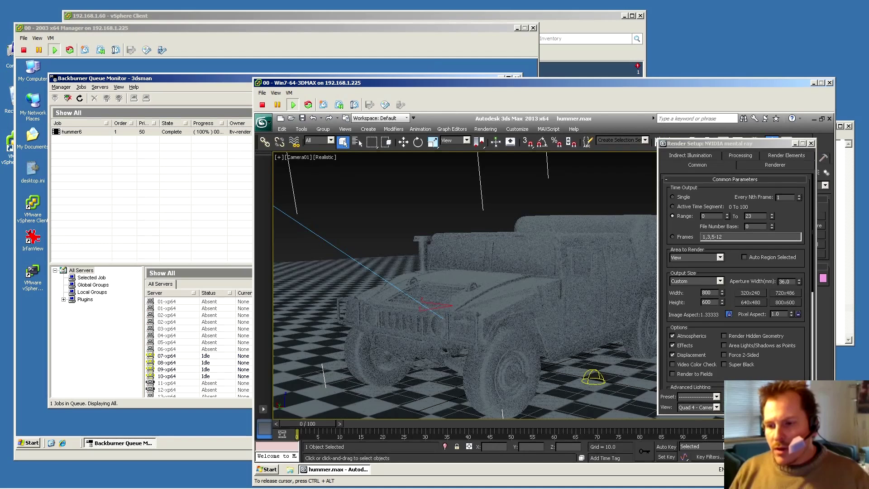
key(shift+q)
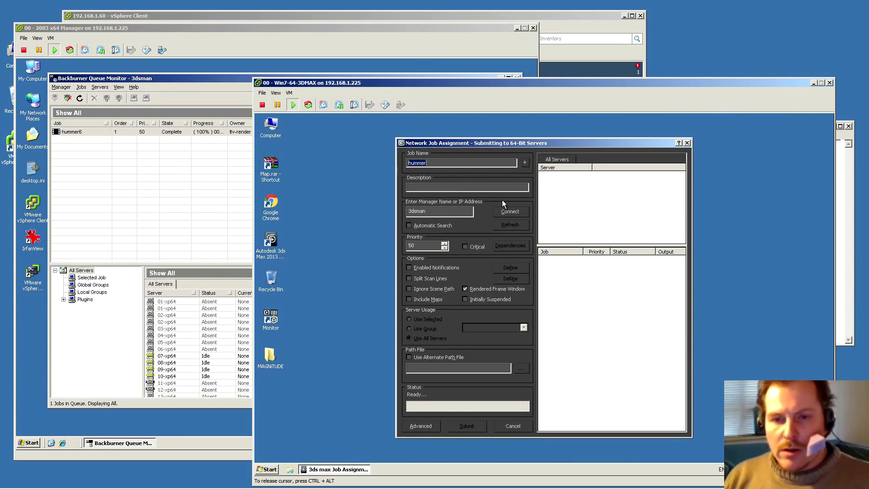
click(444, 164)
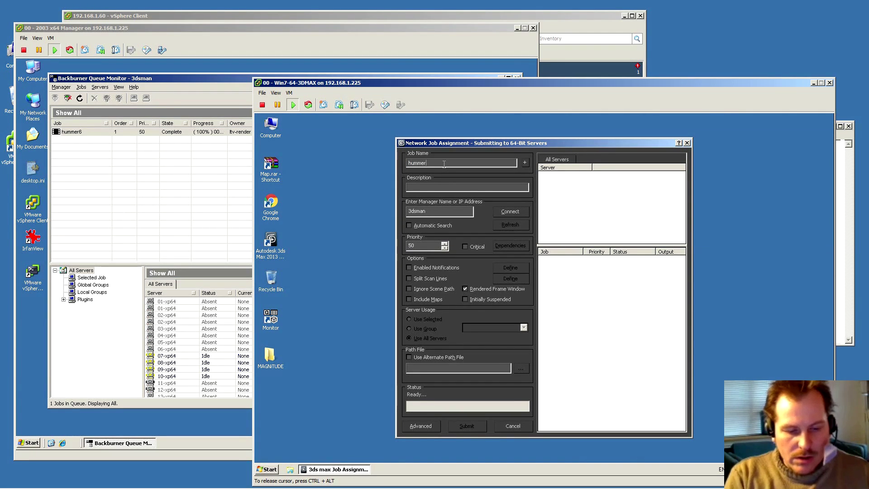
text(8)
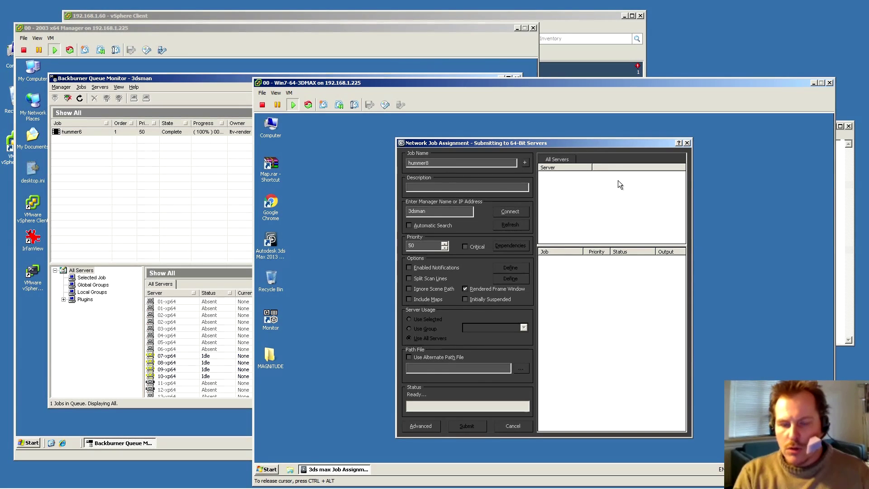
click(503, 210)
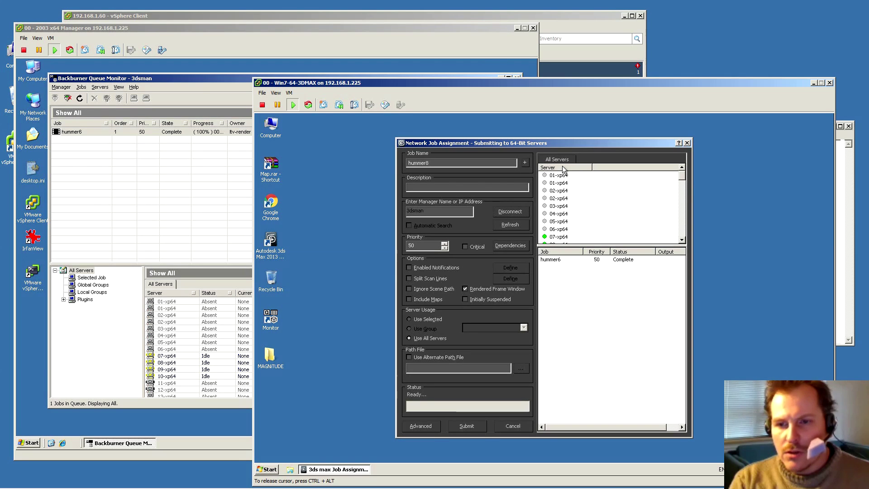
scroll(614, 199, down, 2)
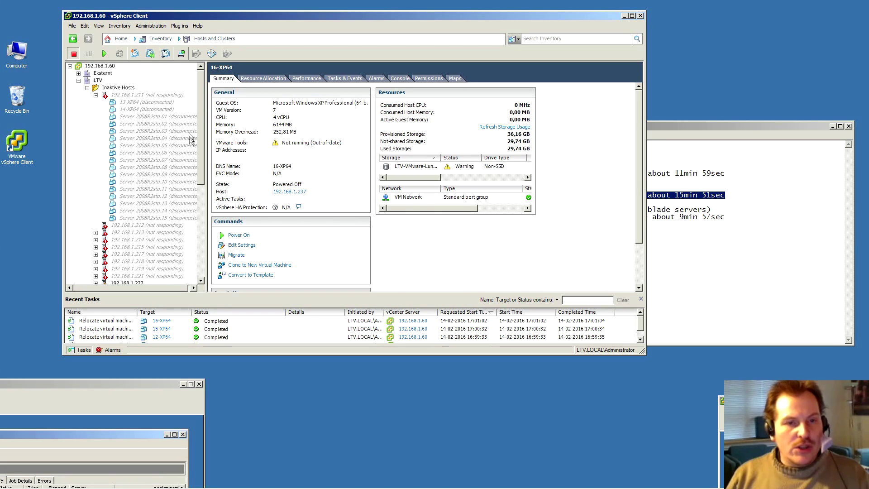
In the vSphere Client, show the summary of virtual machine 13-XP64 on host 192.168.1.211.
click(130, 102)
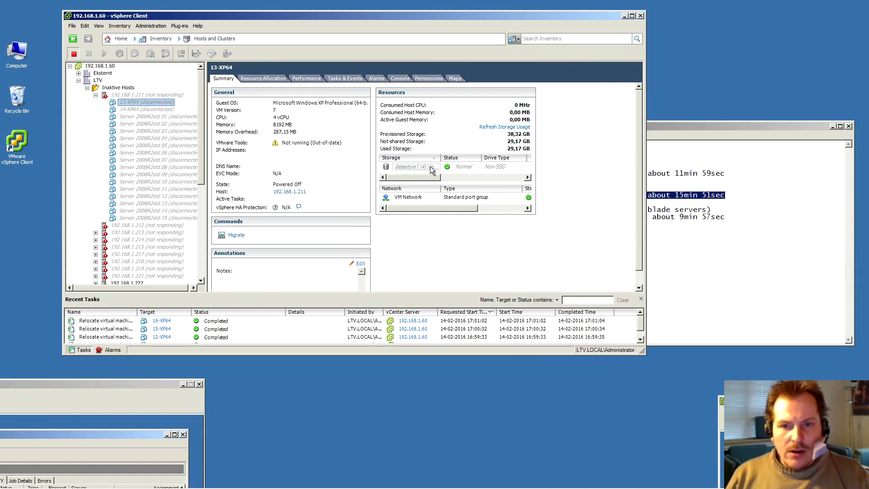
Check the summaries of host 192.168.1.211 and its virtual machine 14-XP64, and collapse the host in the inventory.
click(127, 95)
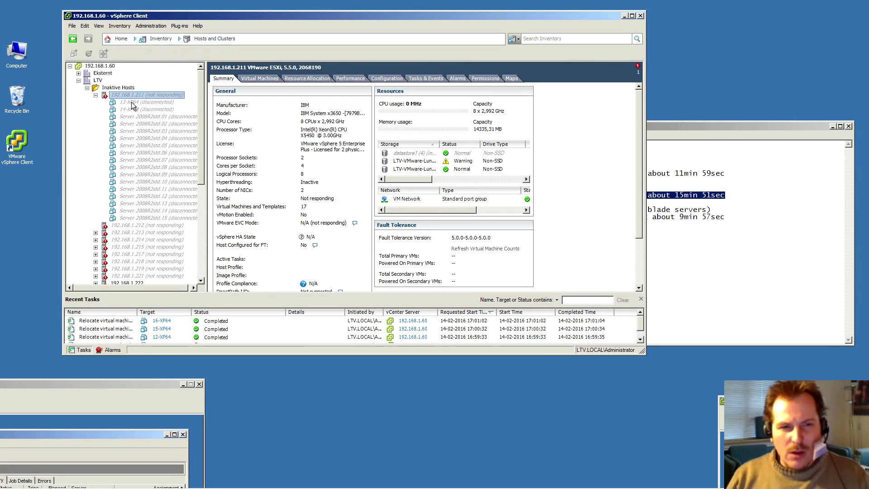
click(129, 103)
click(137, 109)
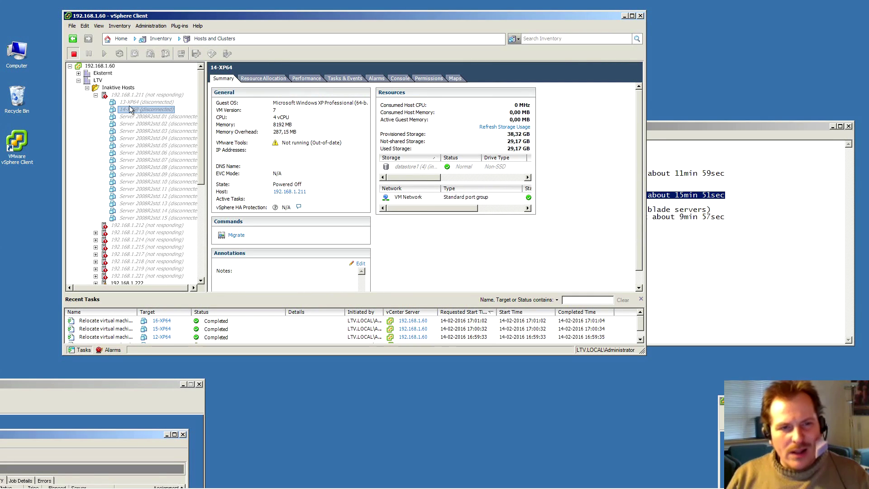
click(96, 96)
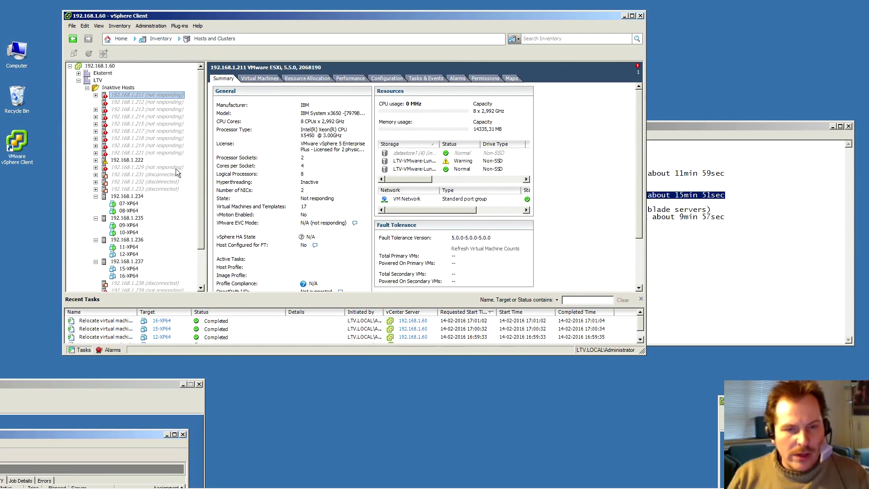
Check the CPU and memory configuration of virtual machines 15-XP64 and 11-XP64.
scroll(201, 147, down, 2)
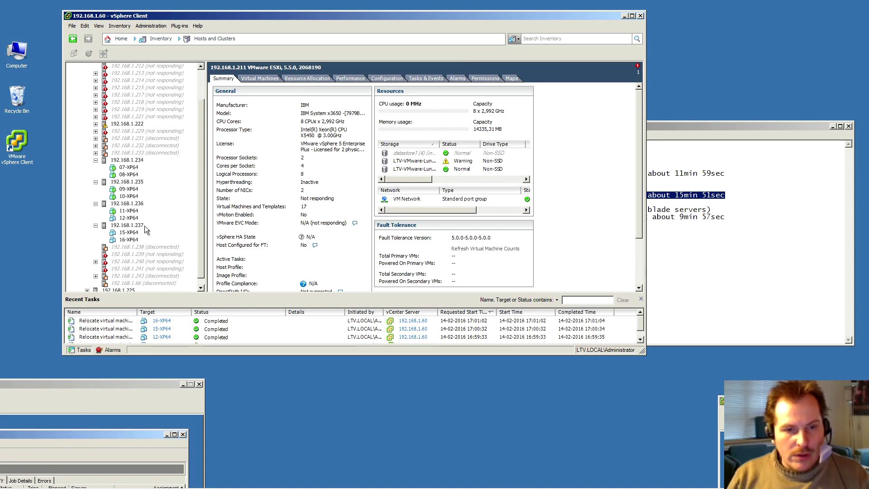
click(129, 233)
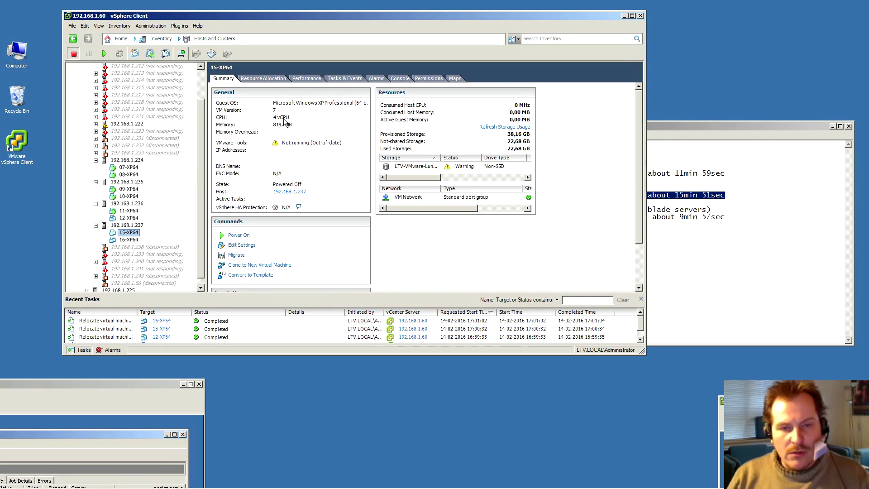
click(127, 211)
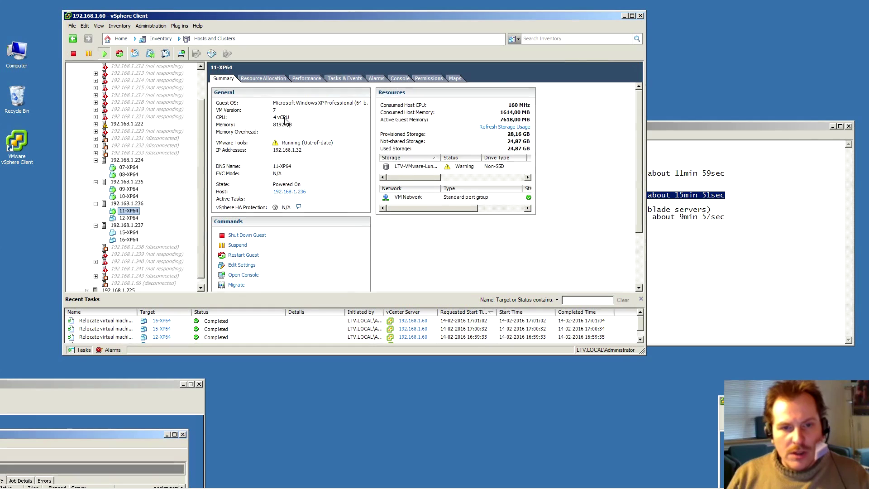
Set the memory size of virtual machine 16-XP64 on host 192.168.1.237 to 8 GB.
click(124, 240)
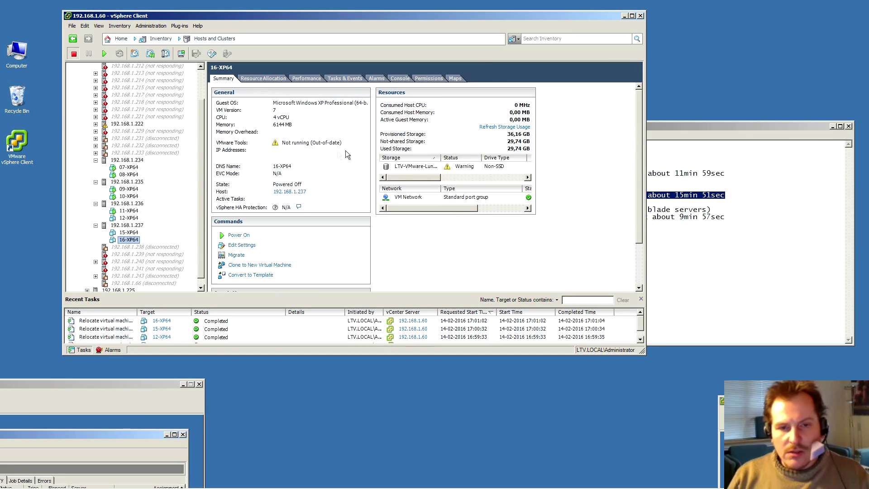
click(236, 245)
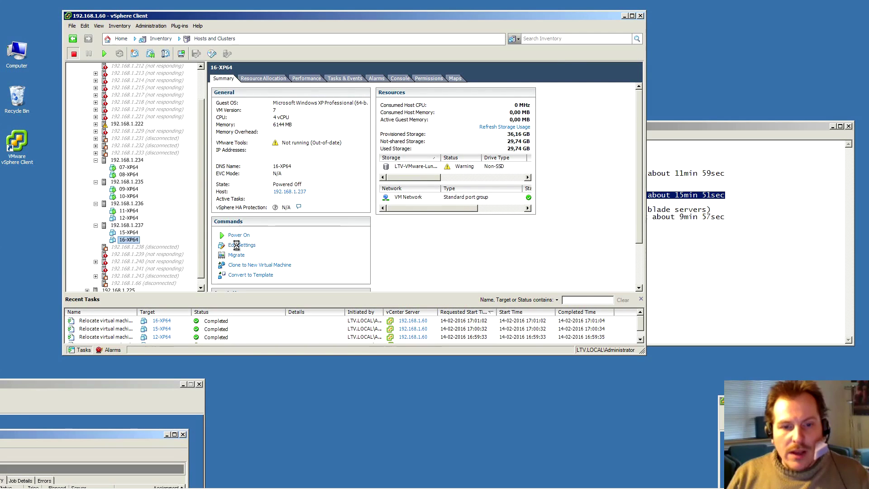
click(469, 77)
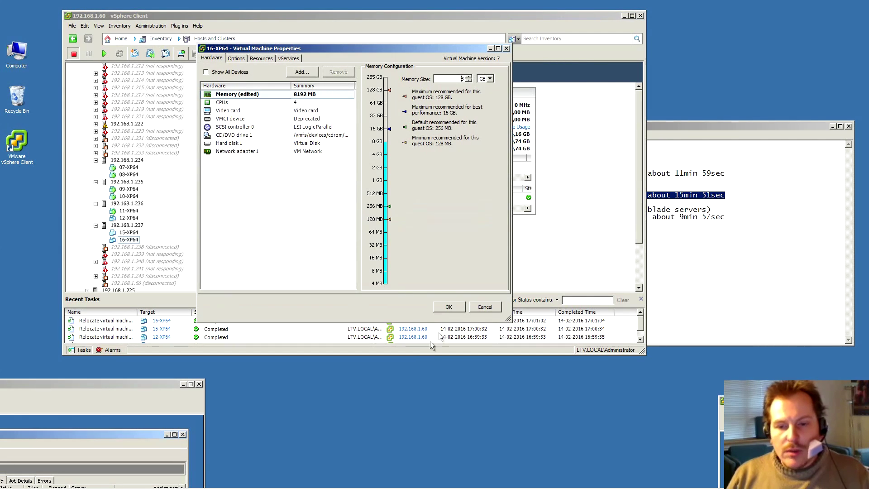
click(448, 308)
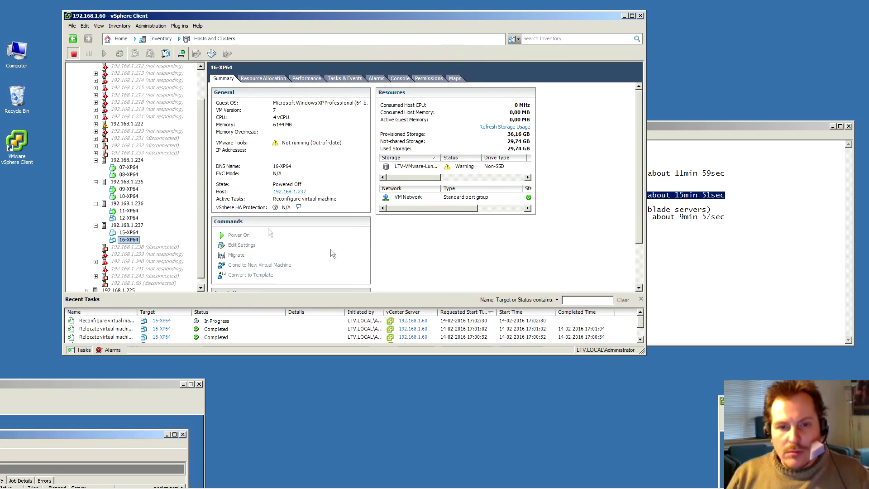
Power on the virtual machines 12-XP64, 15-XP64 and 16-XP64.
click(131, 232)
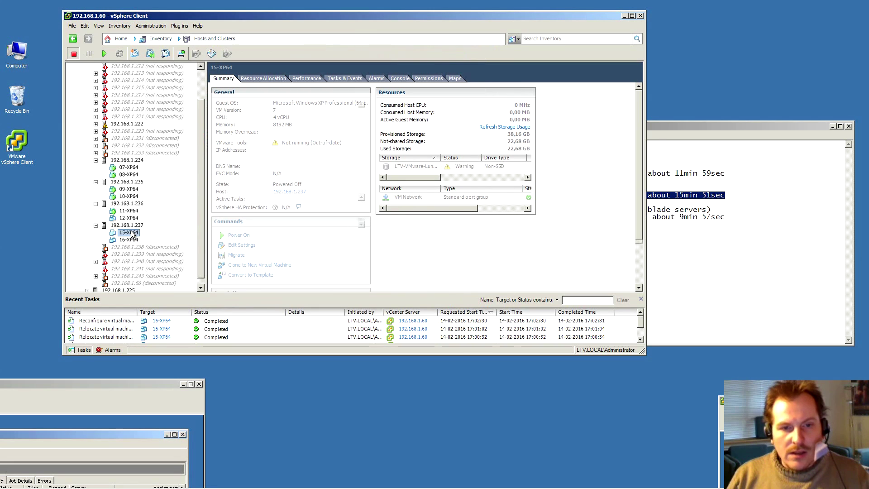
click(127, 219)
click(105, 54)
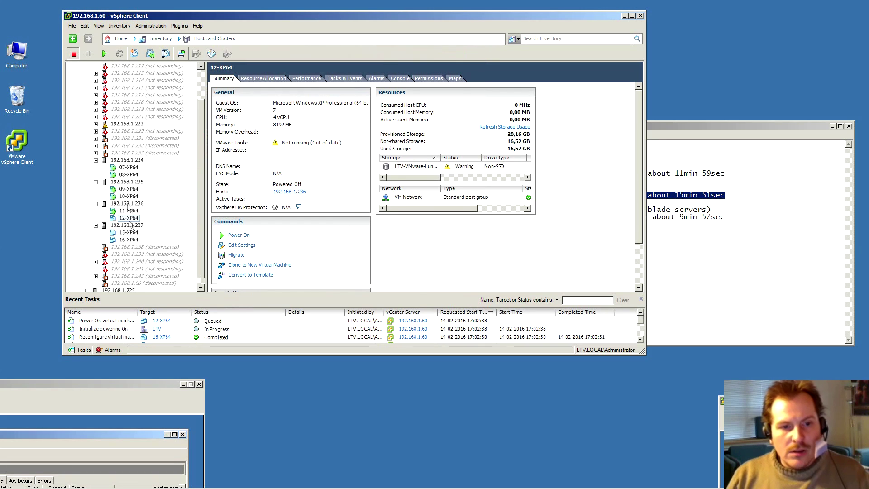
click(128, 233)
click(104, 54)
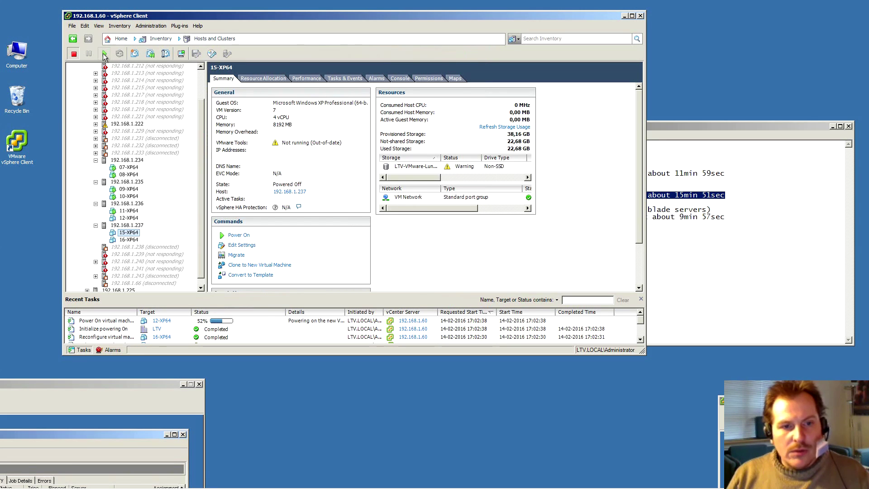
click(130, 240)
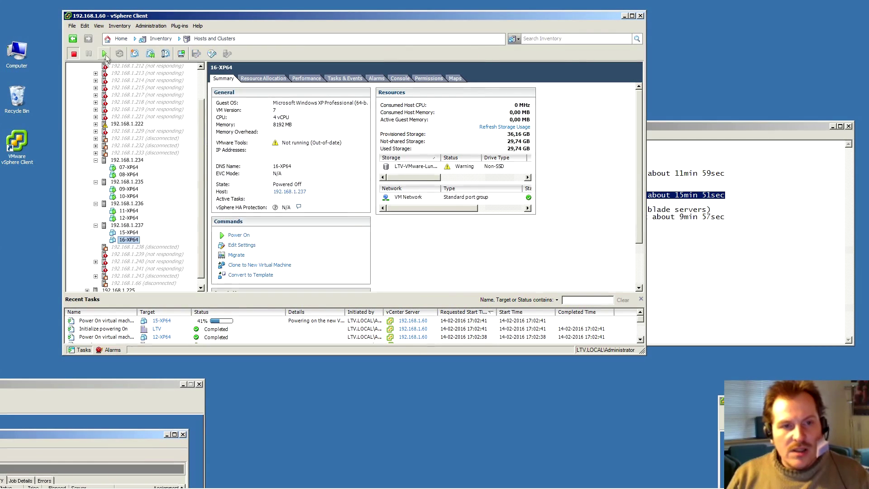
click(104, 53)
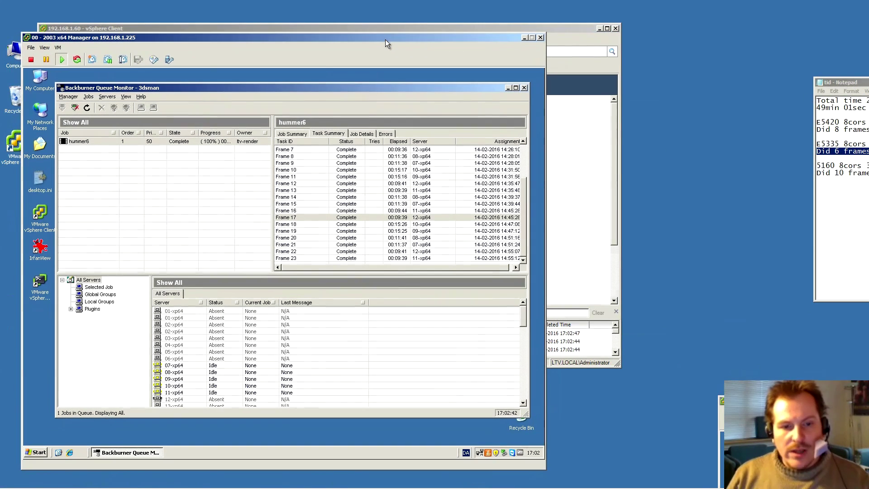
Check the status of the render servers in the Backburner Queue Monitor, and switch to the 3ds Max network job assignment.
drag(523, 314, 520, 325)
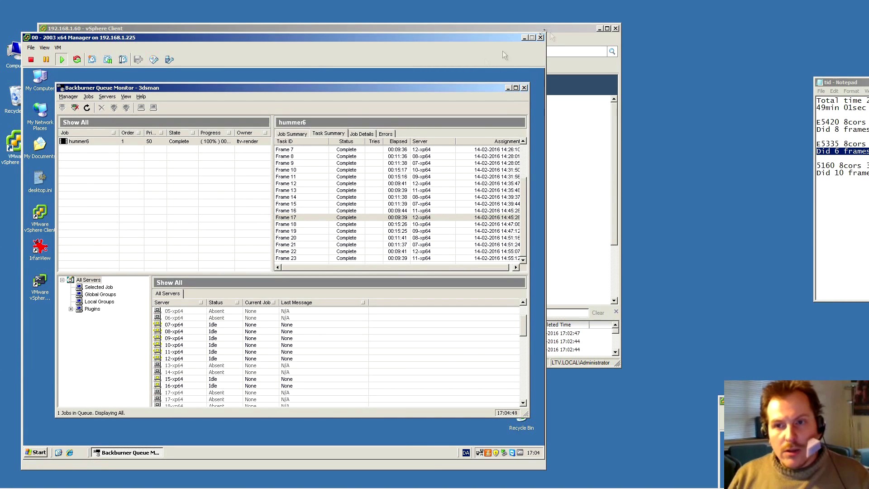
click(563, 31)
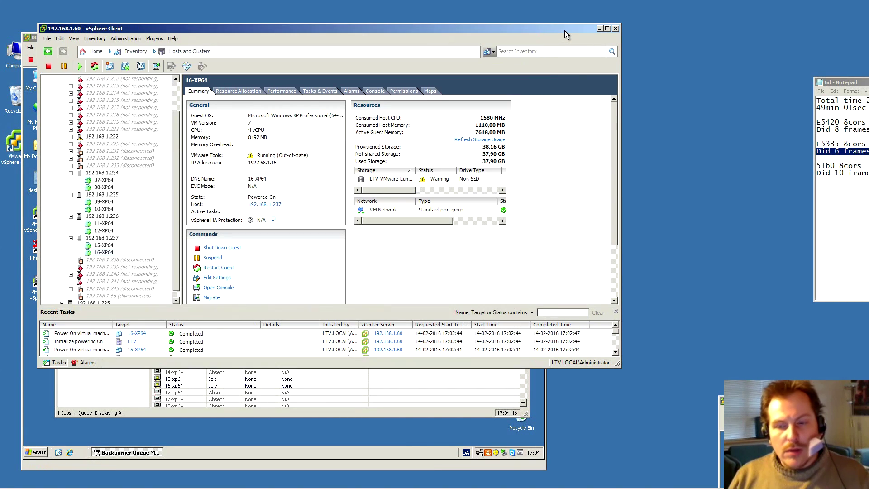
key(alt+Tab)
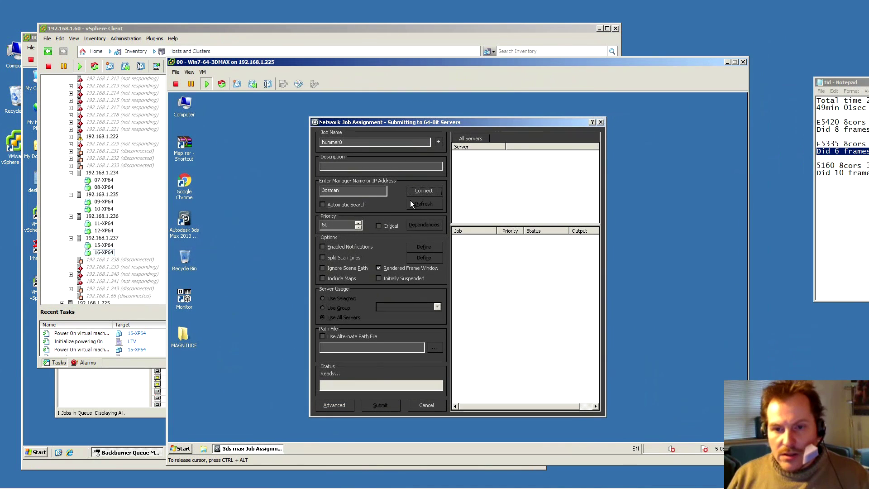
Connect to manager 3dsman and submit job hummer8 to all servers, overwriting the existing hummer.jpg output.
click(422, 191)
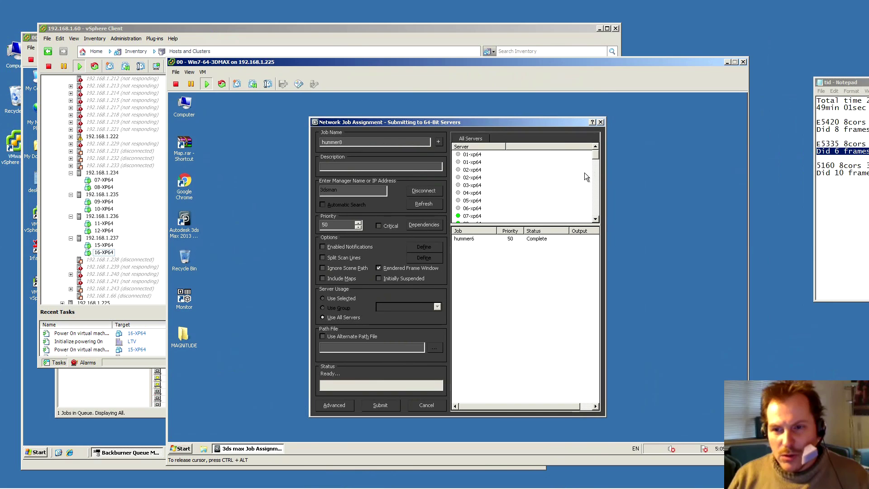
drag(596, 159, 596, 164)
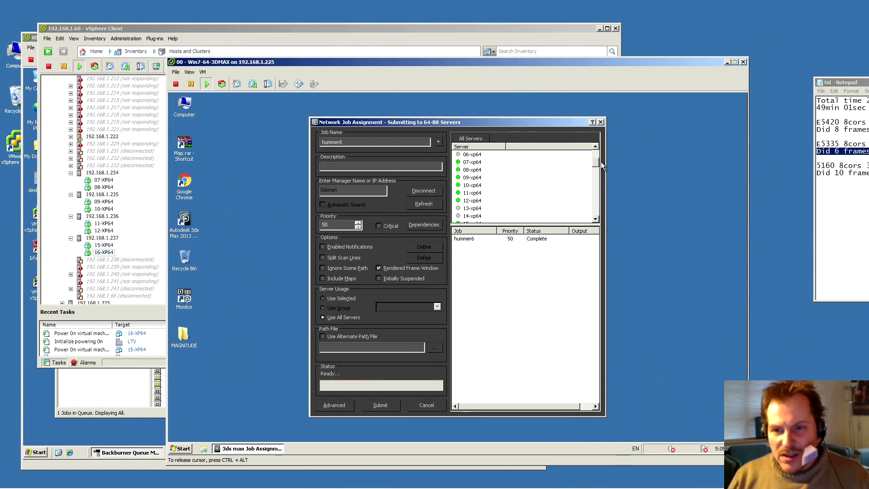
scroll(597, 166, down, 1)
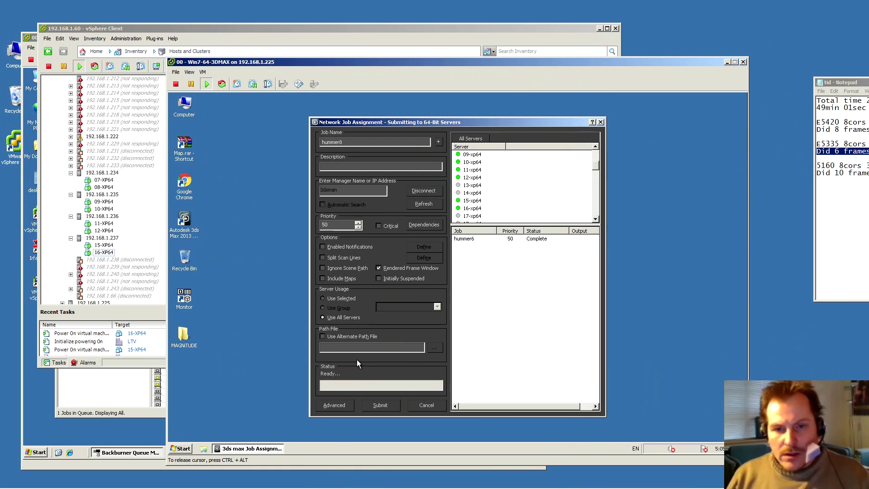
click(381, 407)
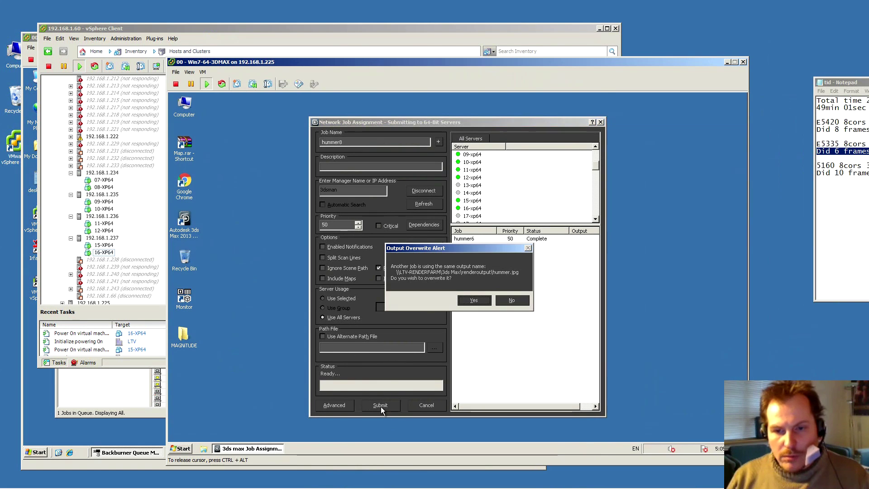
click(474, 301)
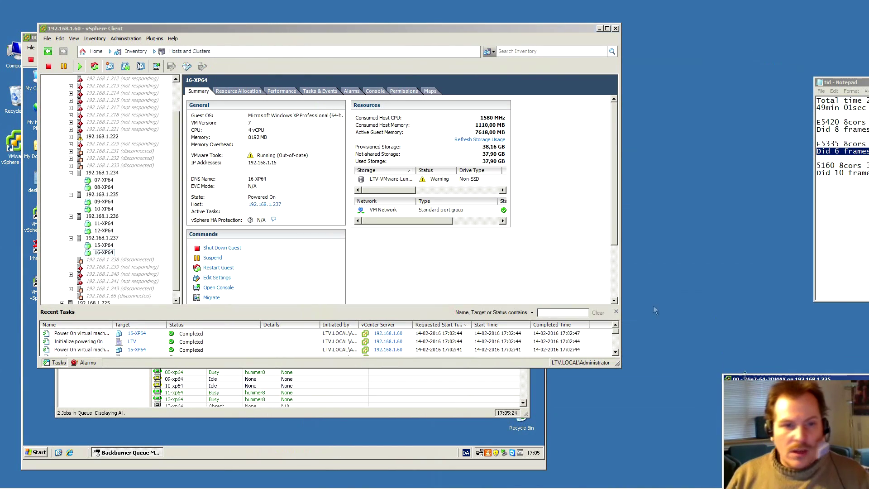
View the render in the console of virtual machine 11-XP64 and dismiss its low virtual memory notification.
click(156, 67)
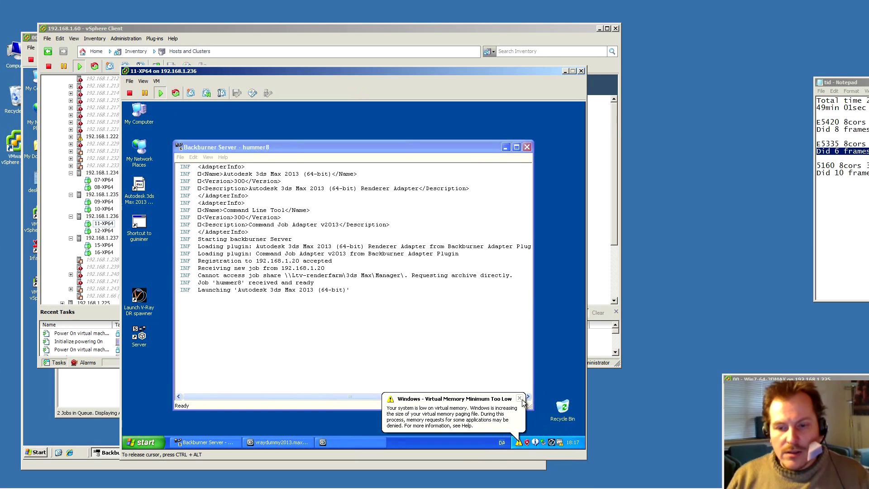
click(520, 398)
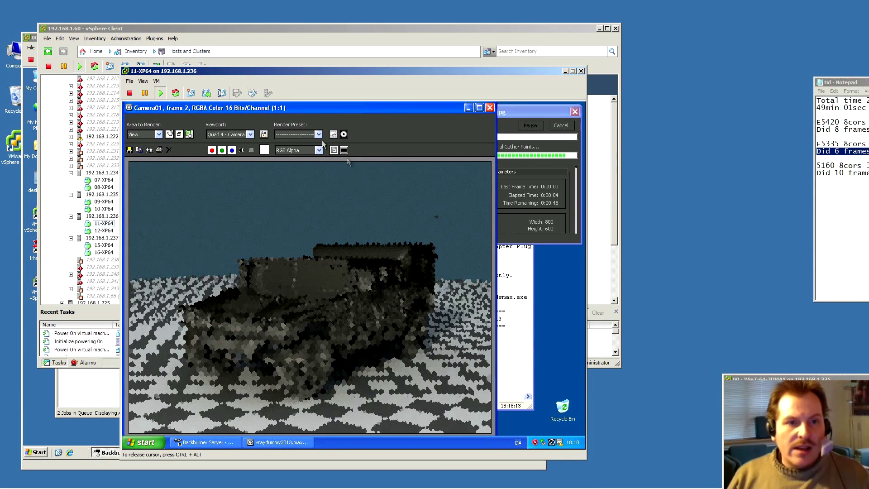
Minimize the vSphere Client, switch to the Backburner Queue Monitor and examine the elapsed times of hummer6 frames 0 and 9.
click(599, 29)
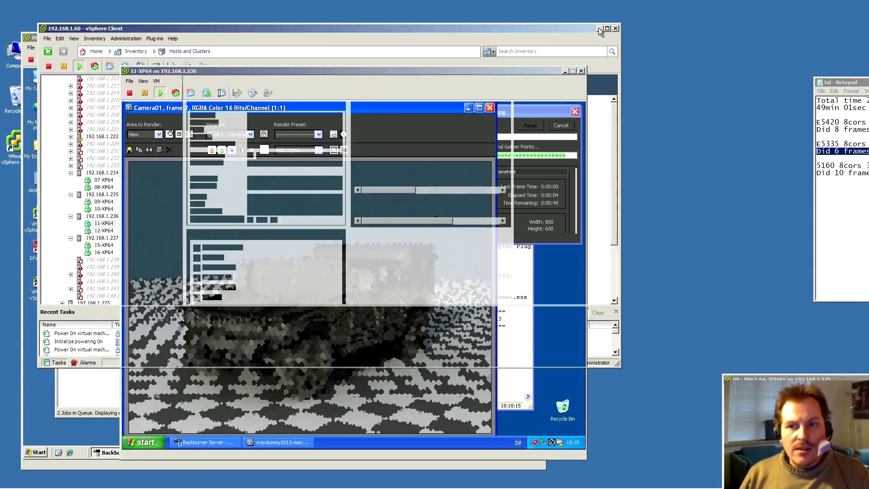
click(374, 37)
drag(434, 35, 406, 26)
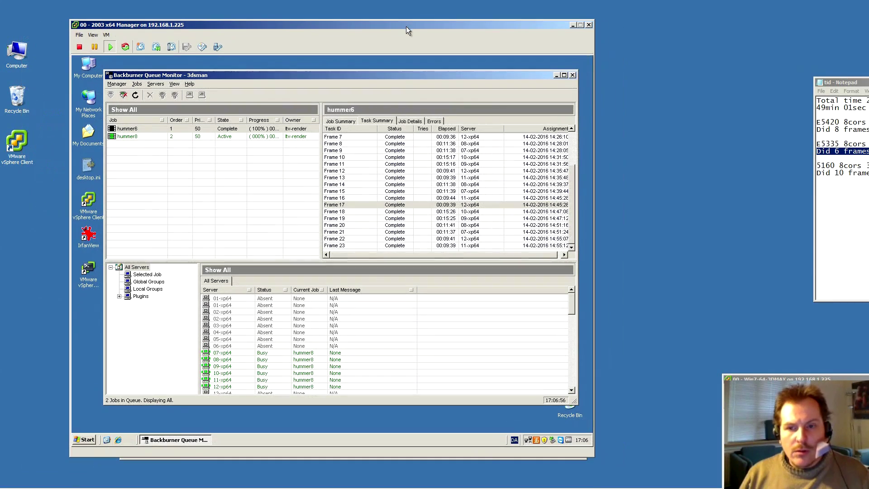
scroll(572, 165, up, 3)
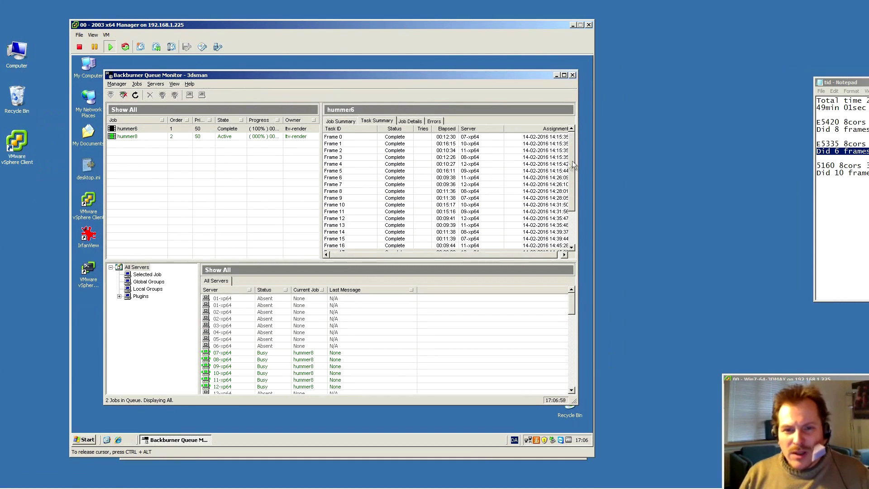
click(337, 137)
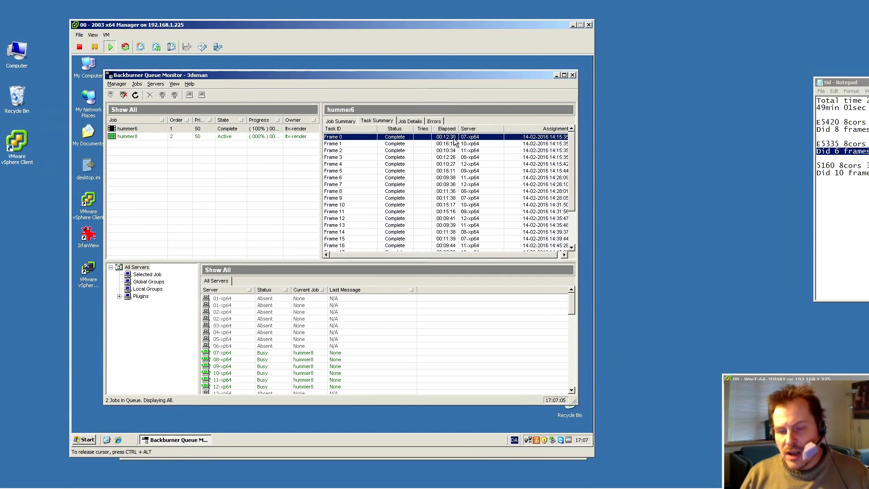
click(446, 199)
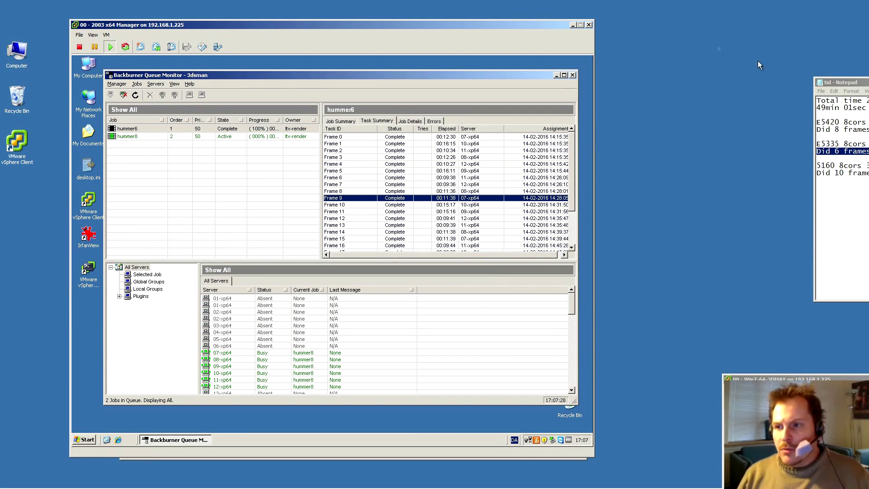
Bring the tid notes in Notepad into full view and highlight the 49min 01sec total time.
drag(864, 84, 695, 86)
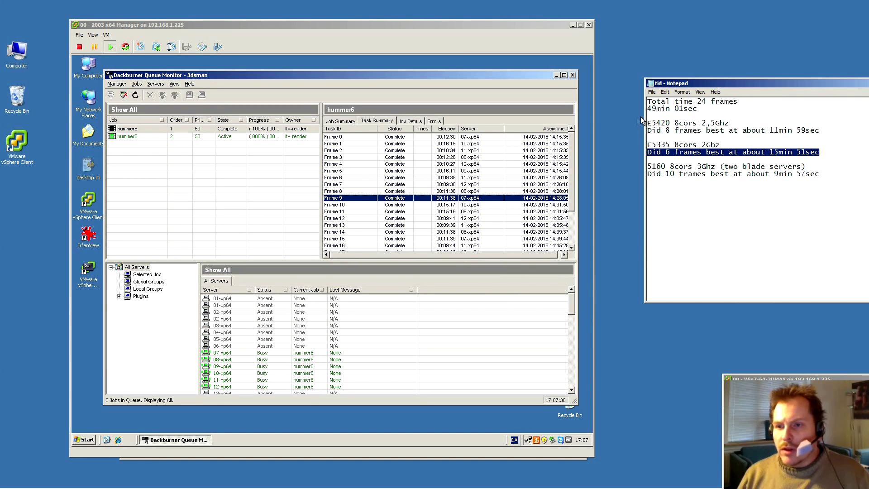
drag(648, 109, 694, 110)
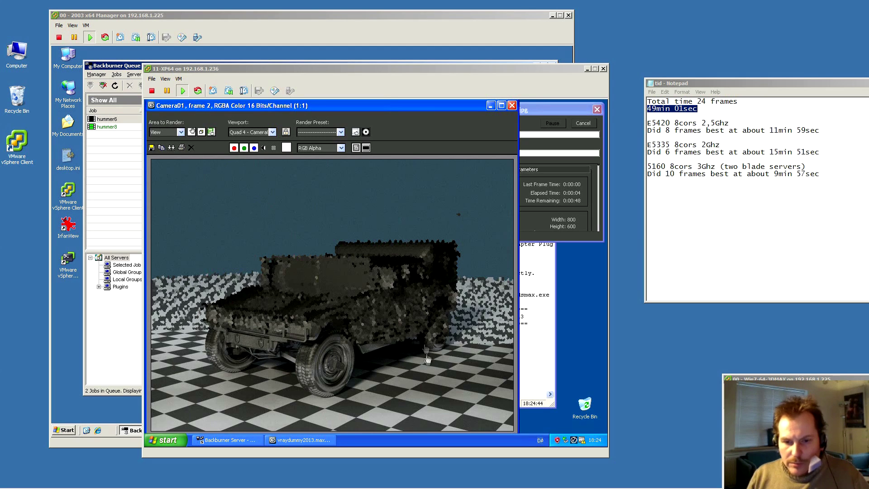
Review the Backburner Server log in the 11-XP64 console and close that console.
mouse_move(420, 482)
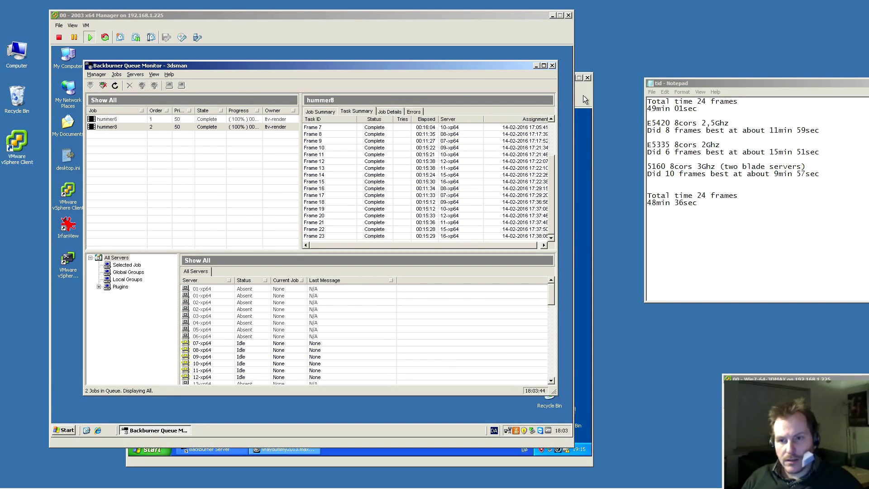
click(583, 90)
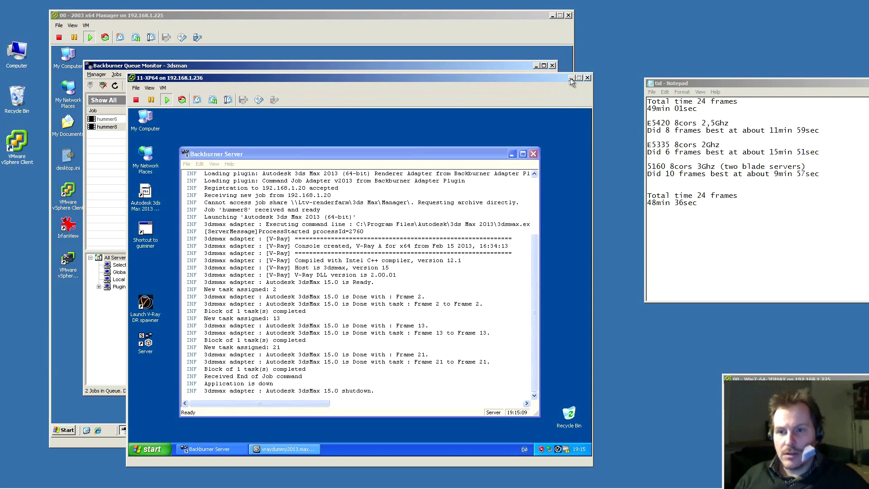
click(586, 77)
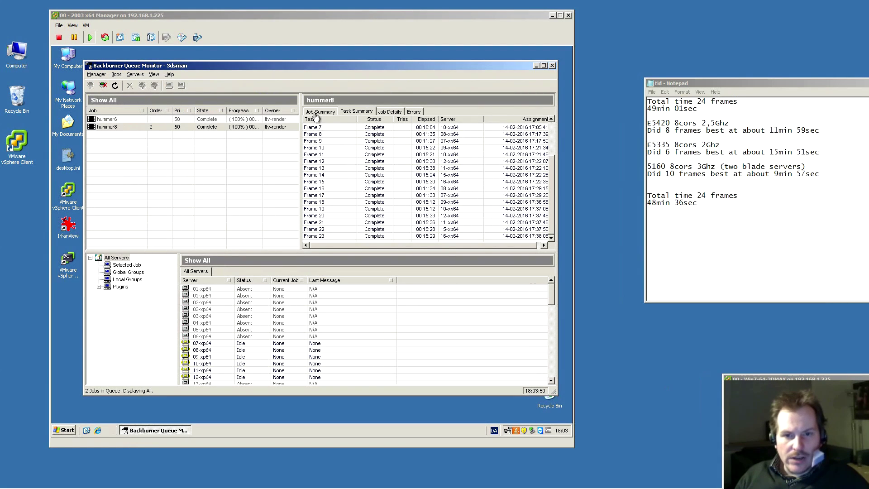
Check the end time in the hummer8 job summary and highlight the matching 48min 36sec total in the tid notes.
click(315, 116)
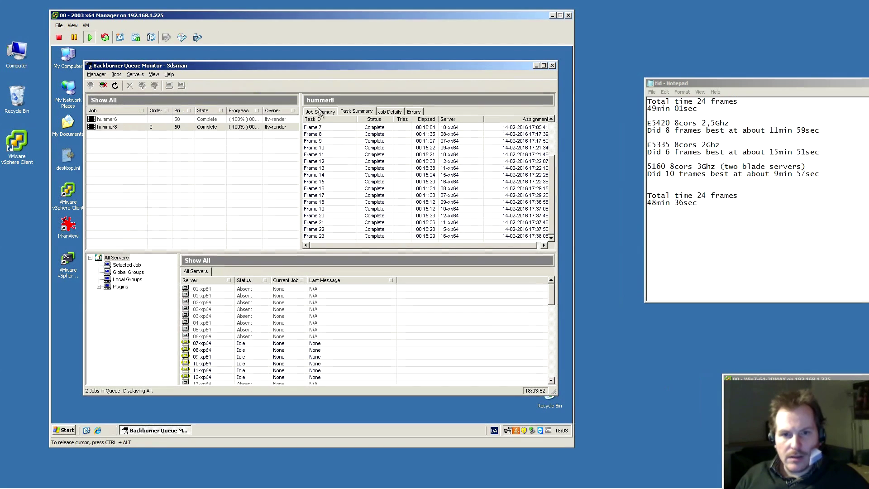
click(319, 112)
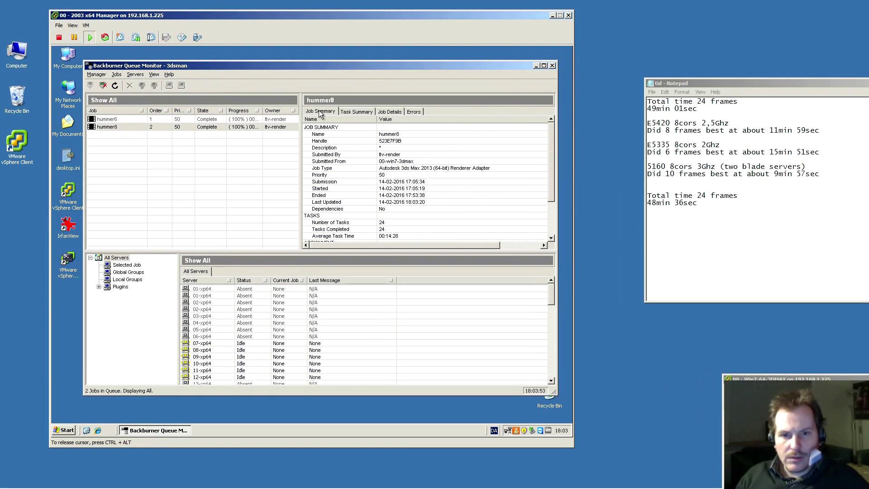
click(413, 196)
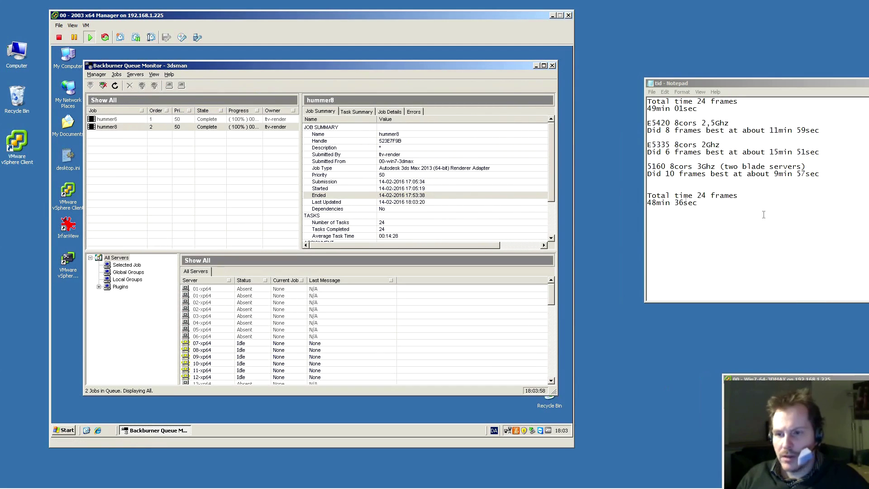
drag(648, 204, 694, 204)
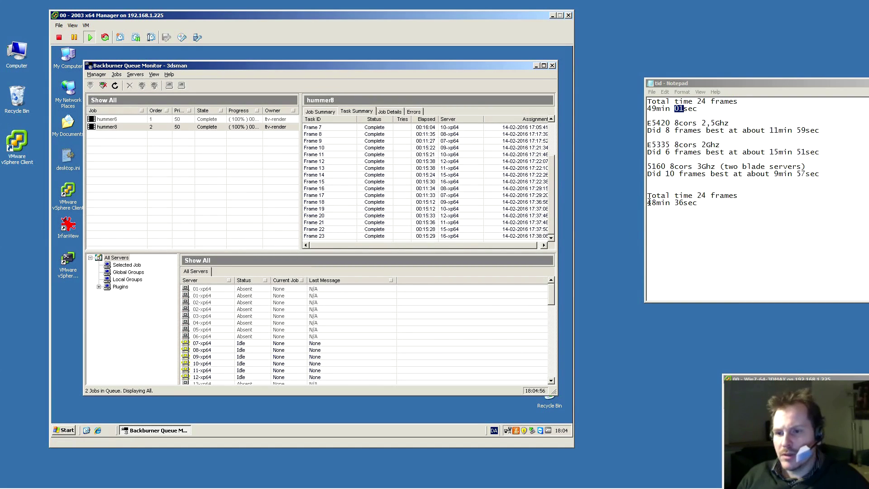
drag(647, 202, 697, 202)
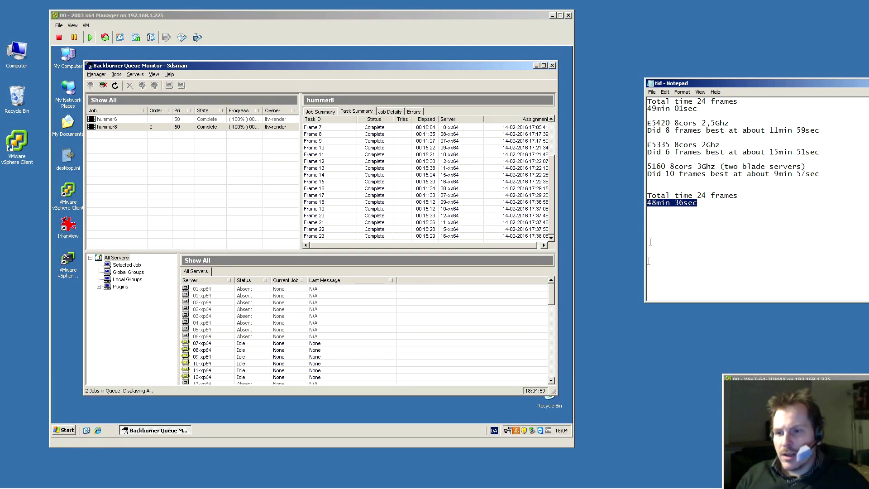
Highlight the 5160 blade server result with its 9min 57sec best time and the E5335 2Ghz result in the tid notes.
drag(647, 167, 804, 175)
click(768, 178)
click(821, 175)
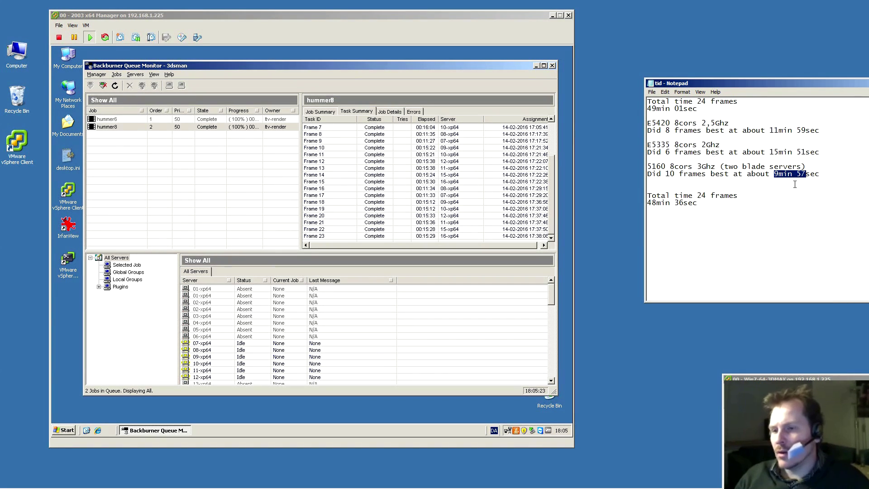
drag(648, 144, 819, 153)
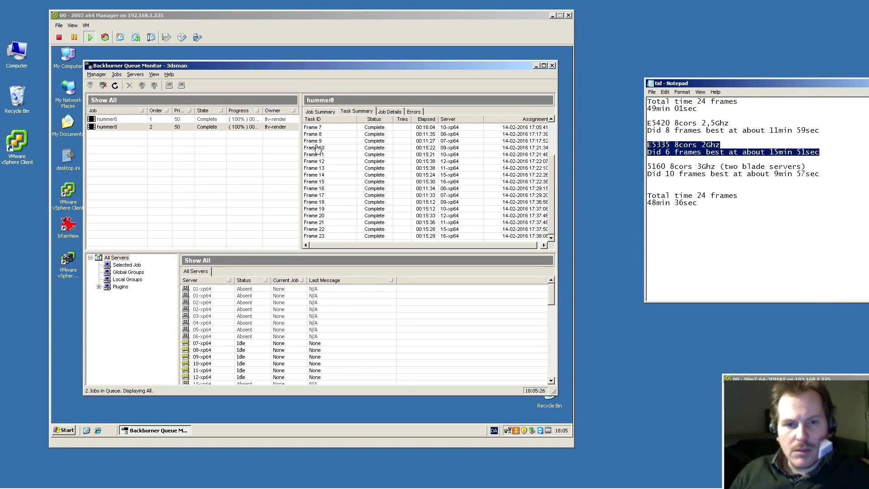
Review the elapsed times of the earlier hummer8 frames and highlight the seconds of the 48min 36sec total in the notes.
click(551, 206)
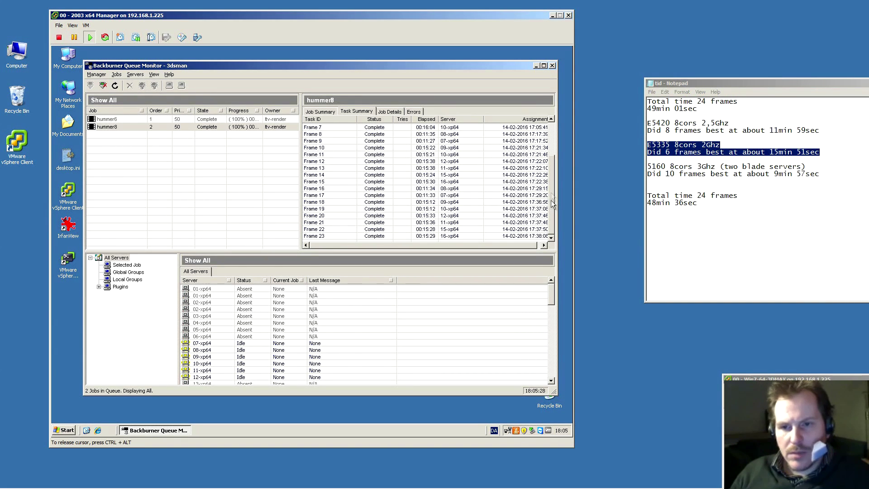
scroll(553, 196, up, 2)
key(ctrl+alt)
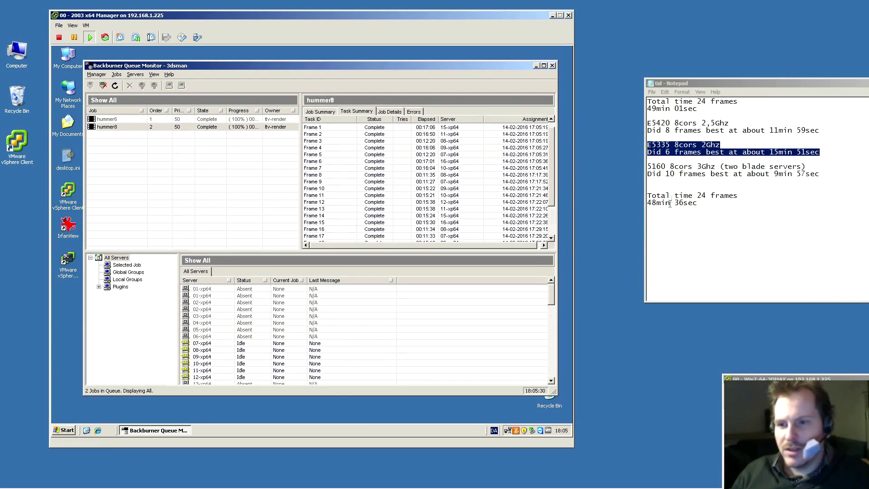
drag(676, 202, 691, 203)
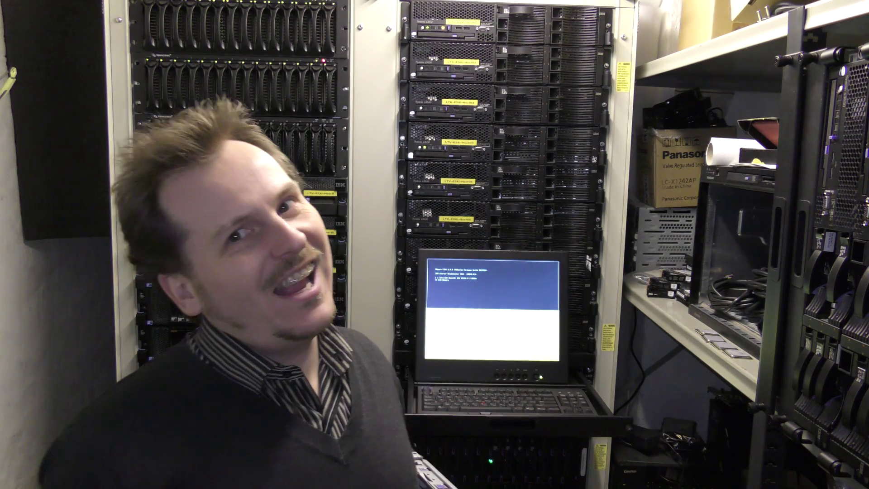